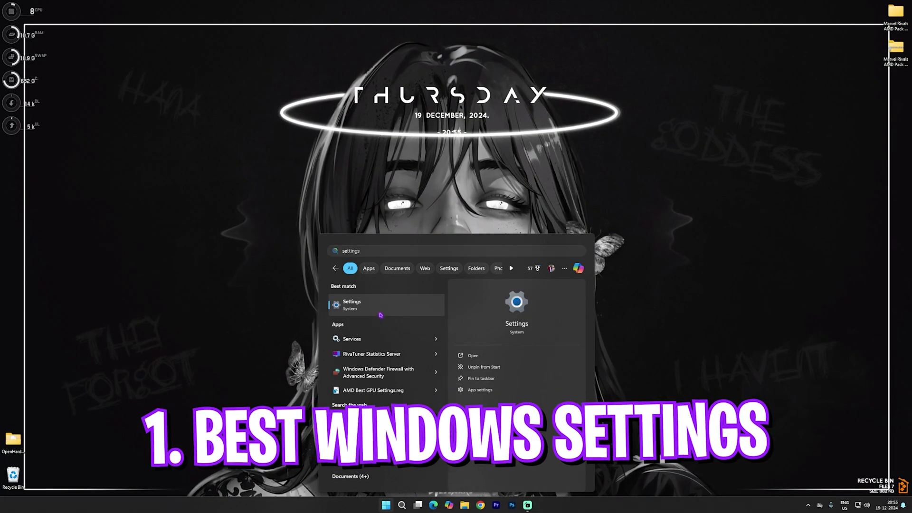
# - Confirm Game Mode is on under Gaming, then go to the Graphics settings page
pyautogui.click(375, 305)
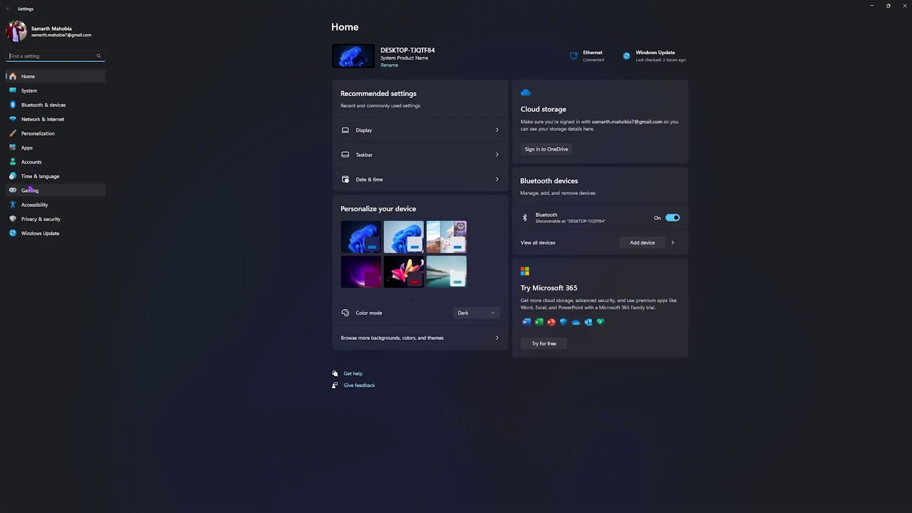
pyautogui.click(30, 190)
pyautogui.click(385, 105)
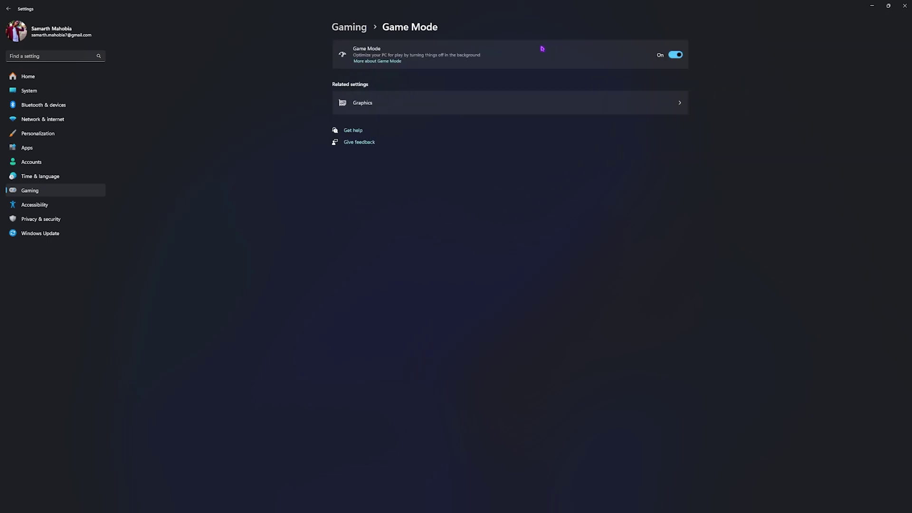
pyautogui.click(366, 103)
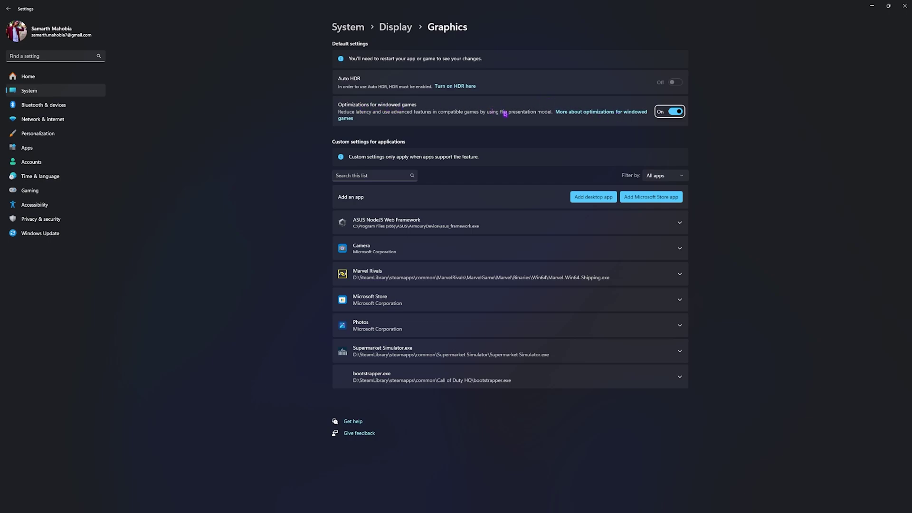
# - Add Marvel-Win64-Shipping.exe from MarvelRivals\MarvelGame\Marvel\Binaries\Win64 as a custom graphics app
pyautogui.click(589, 198)
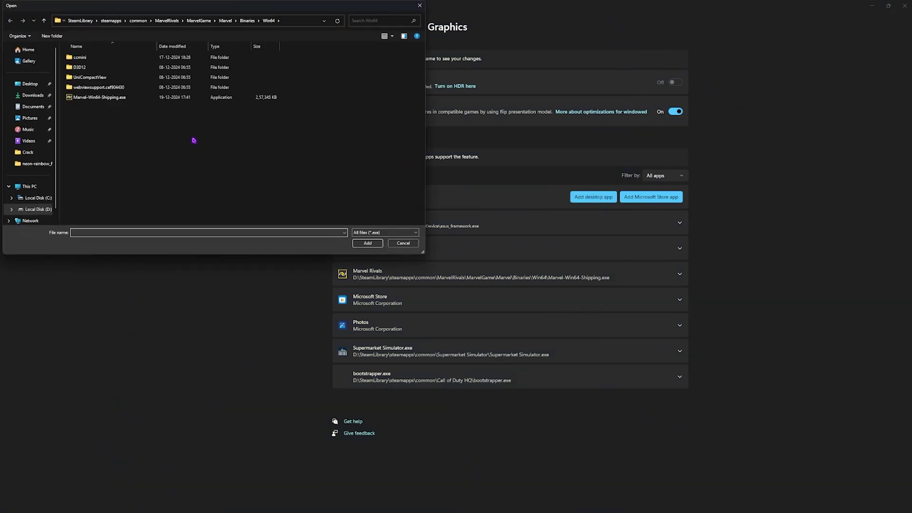
pyautogui.click(101, 98)
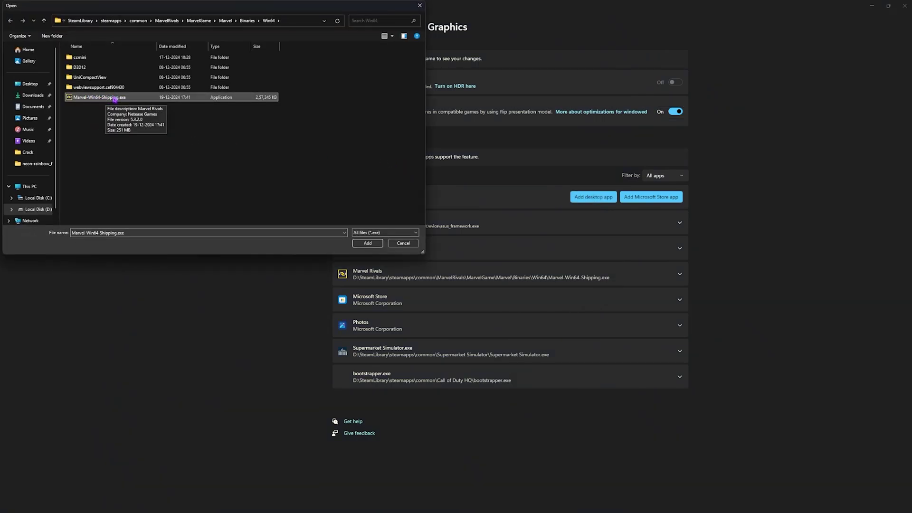
pyautogui.click(112, 20)
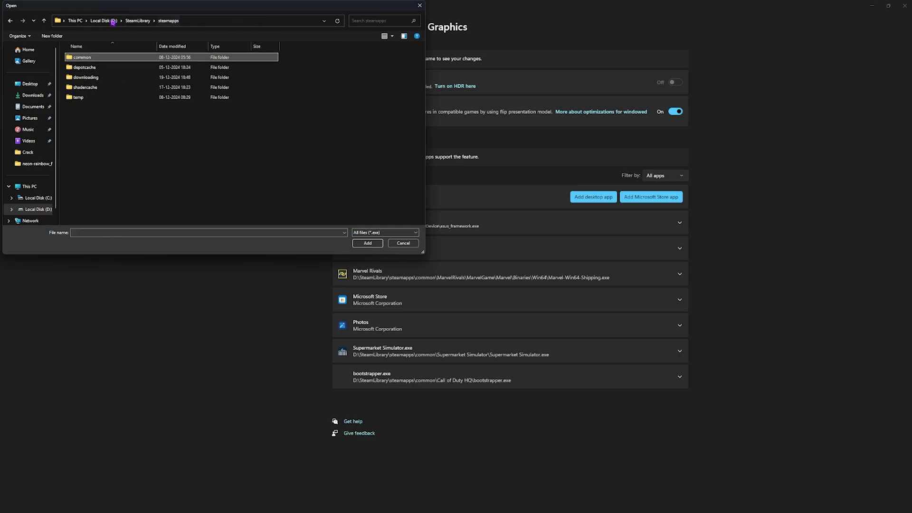
pyautogui.doubleClick(110, 61)
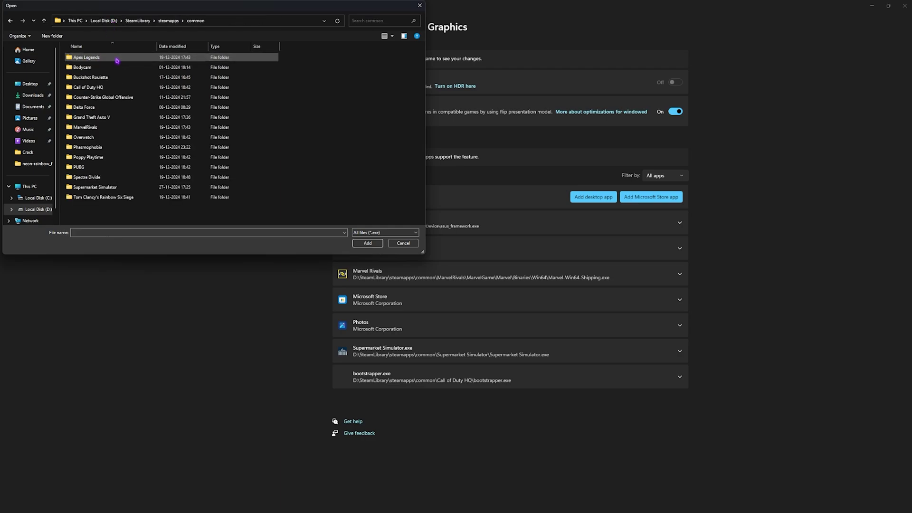
pyautogui.doubleClick(102, 127)
pyautogui.doubleClick(91, 87)
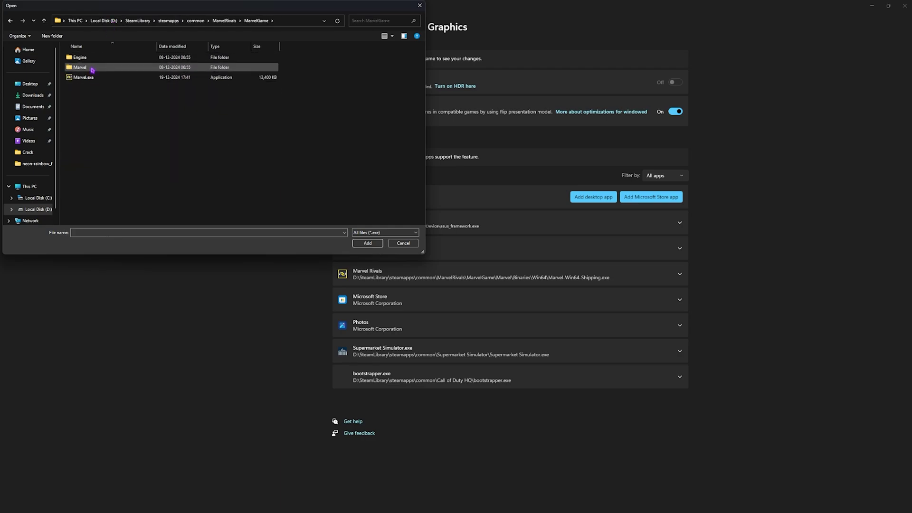
pyautogui.doubleClick(90, 67)
pyautogui.doubleClick(89, 58)
pyautogui.doubleClick(88, 58)
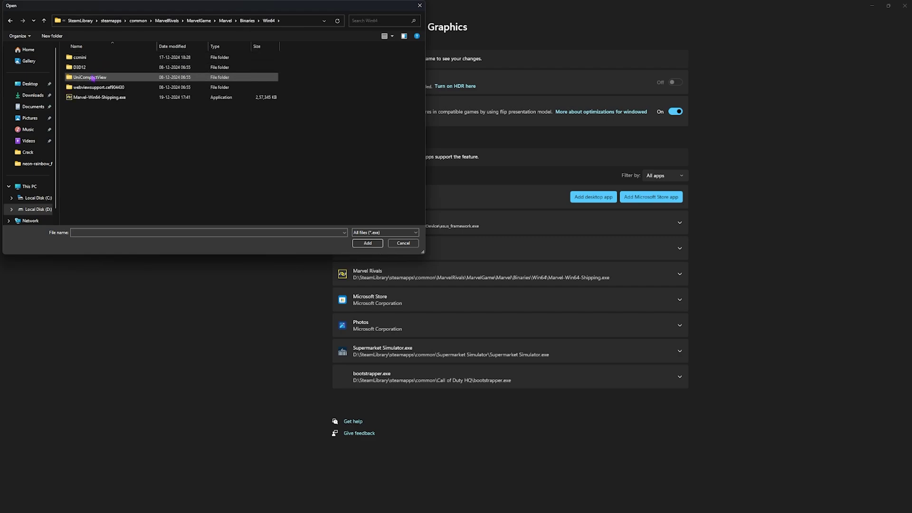
pyautogui.click(89, 98)
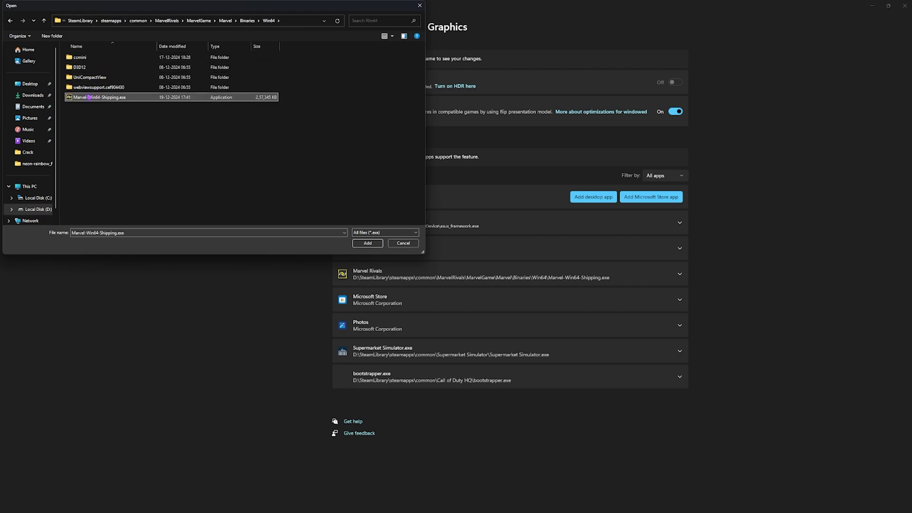
pyautogui.click(368, 243)
# - Set Marvel Rivals' GPU preference to High Performance (AMD Radeon RX 6600 XT)
pyautogui.click(444, 272)
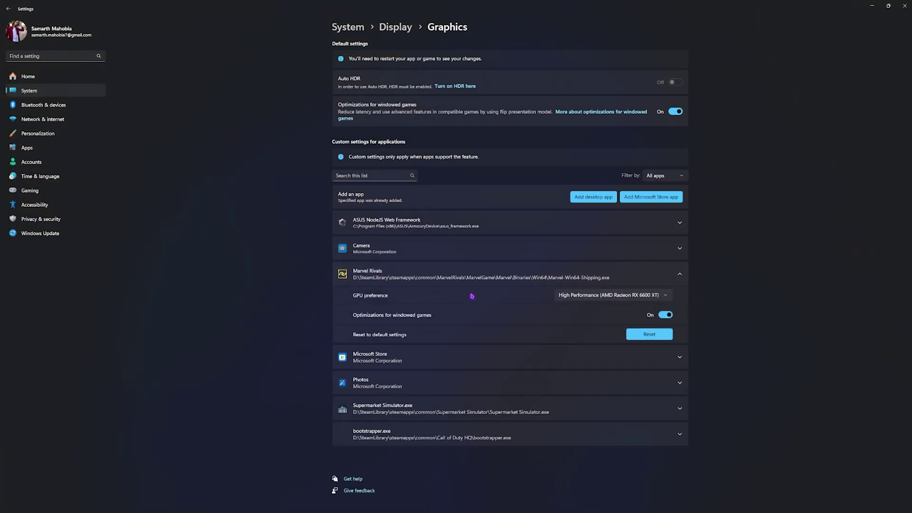
pyautogui.click(597, 297)
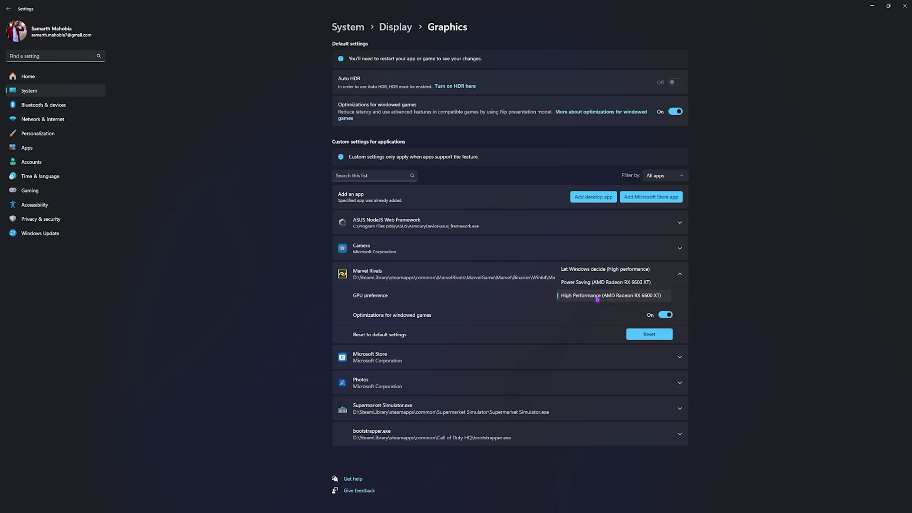
pyautogui.click(600, 295)
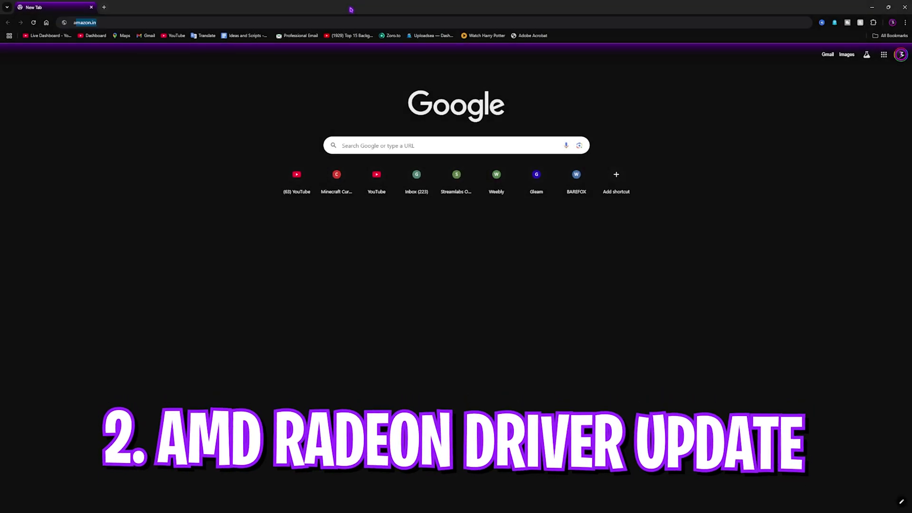
# - Load AMD's Drivers and Support page from a Google 'amd drivers' search, then minimize Chrome
pyautogui.press('Return')
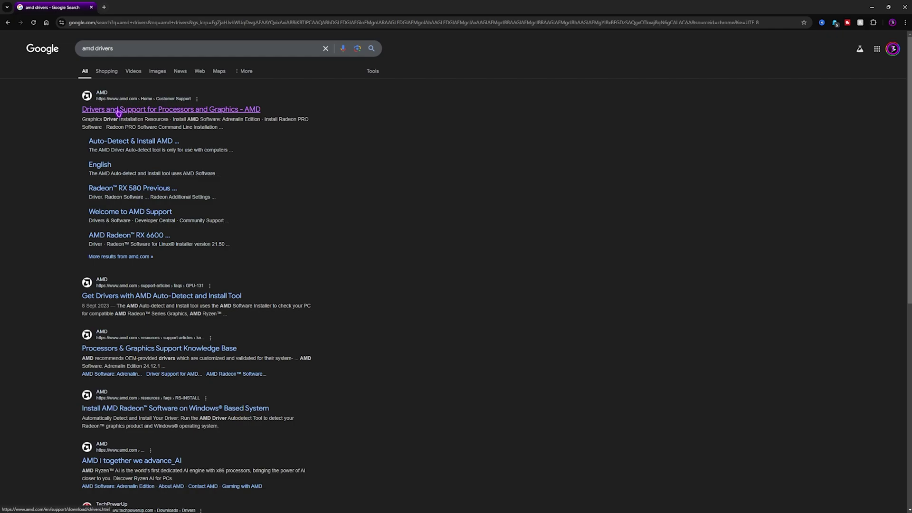
pyautogui.click(118, 111)
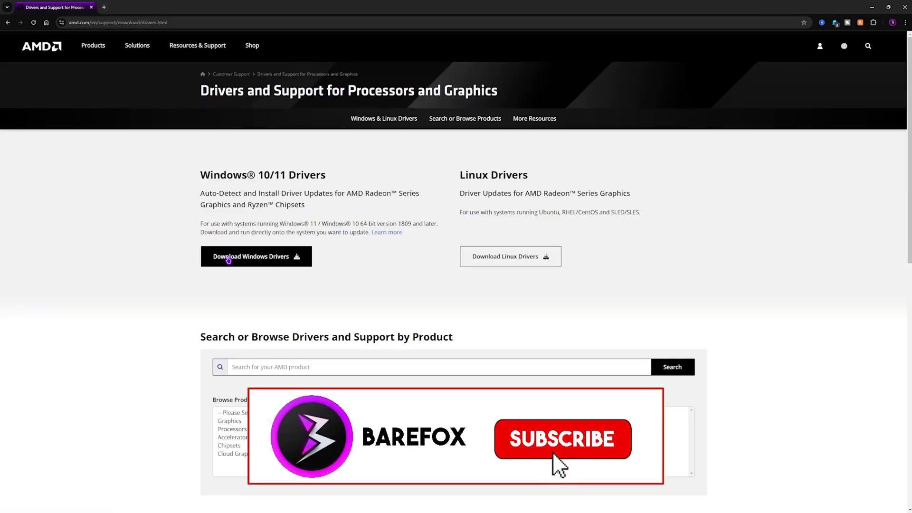
pyautogui.click(871, 5)
# - Launch AMD Software: Adrenalin Edition from the desktop's Show more options context menu
pyautogui.rightClick(406, 126)
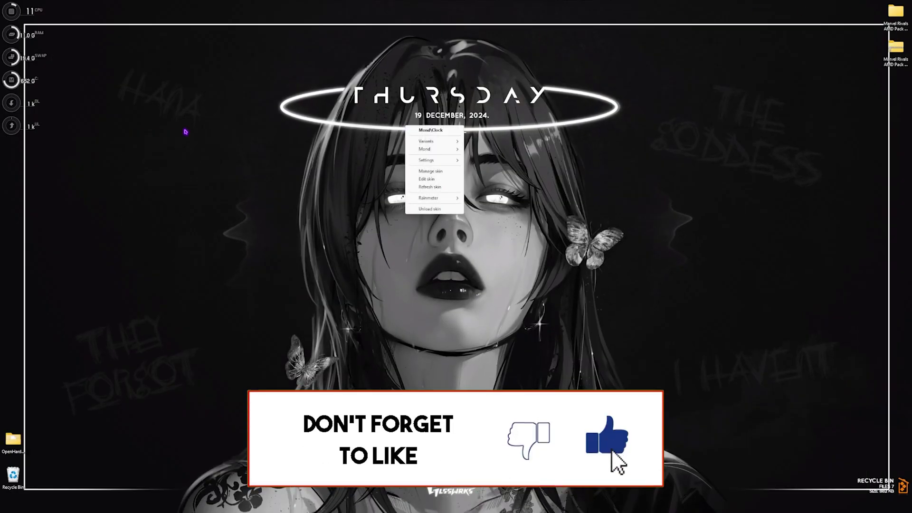
pyautogui.click(185, 132)
pyautogui.rightClick(185, 131)
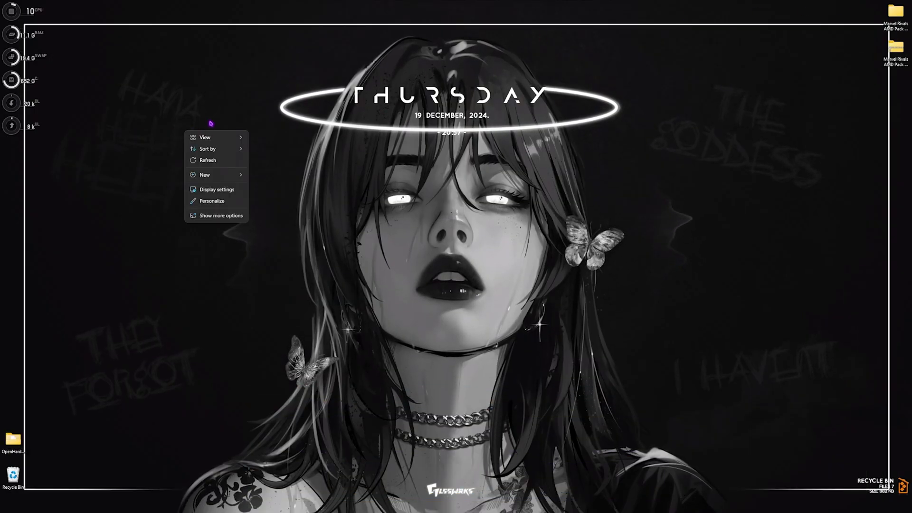
pyautogui.click(221, 215)
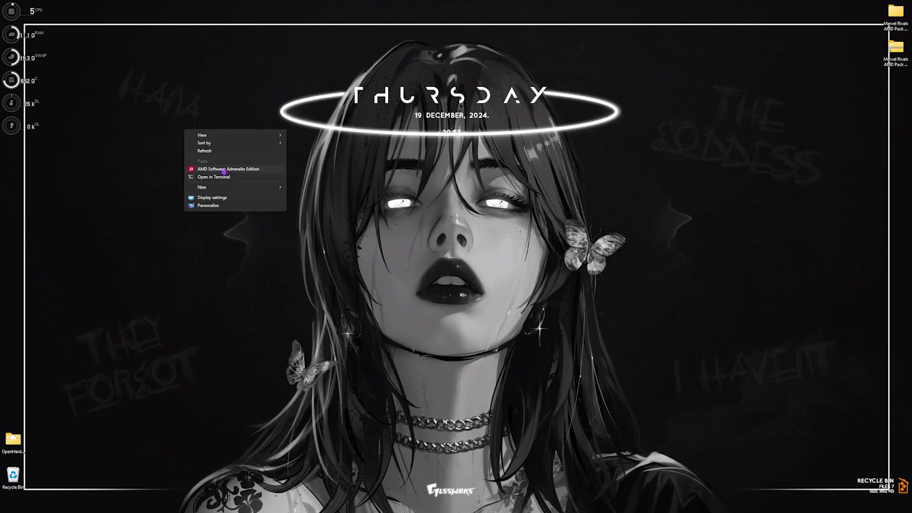
pyautogui.click(224, 170)
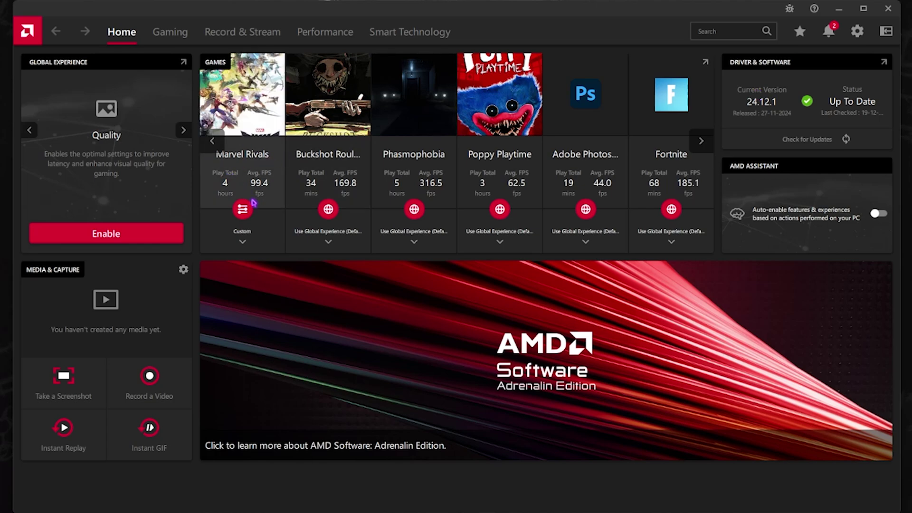
# - Keep Marvel Rivals on the Custom graphics profile and bring up its game settings
pyautogui.click(242, 237)
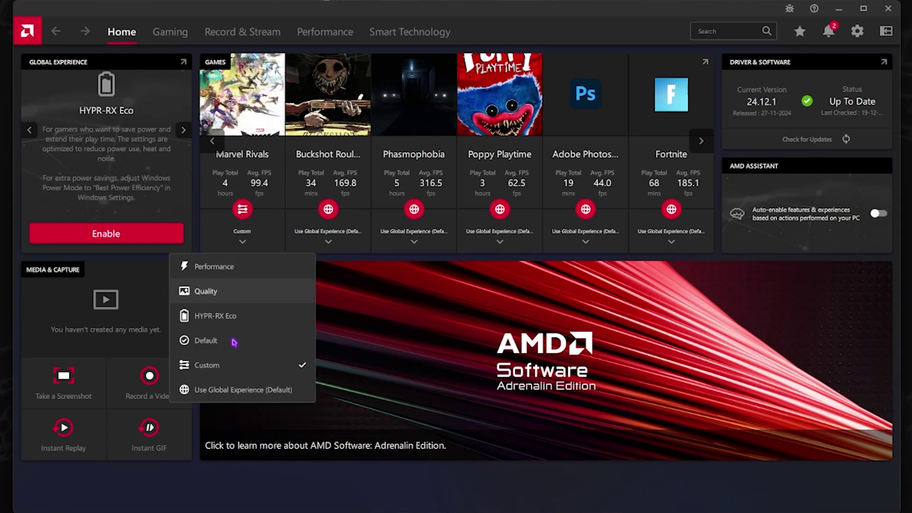
pyautogui.click(206, 366)
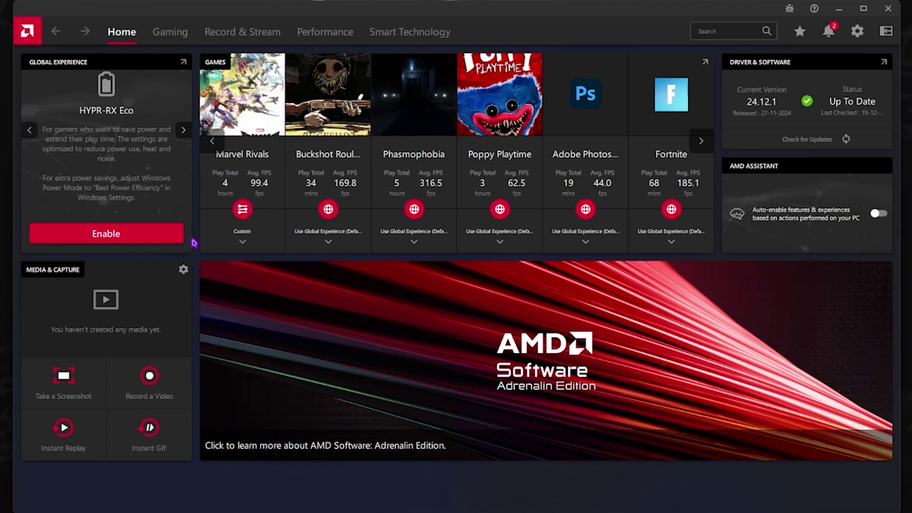
pyautogui.click(170, 33)
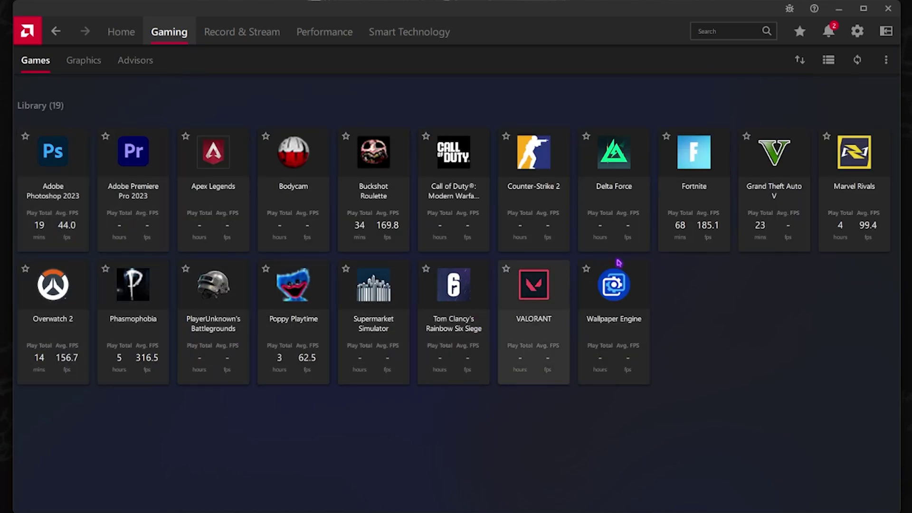
pyautogui.click(853, 172)
# - Expand Advanced graphics, keeping Anti-Aliasing on Use application settings and Tessellation on AMD optimized
pyautogui.scroll(-1, 196, 315)
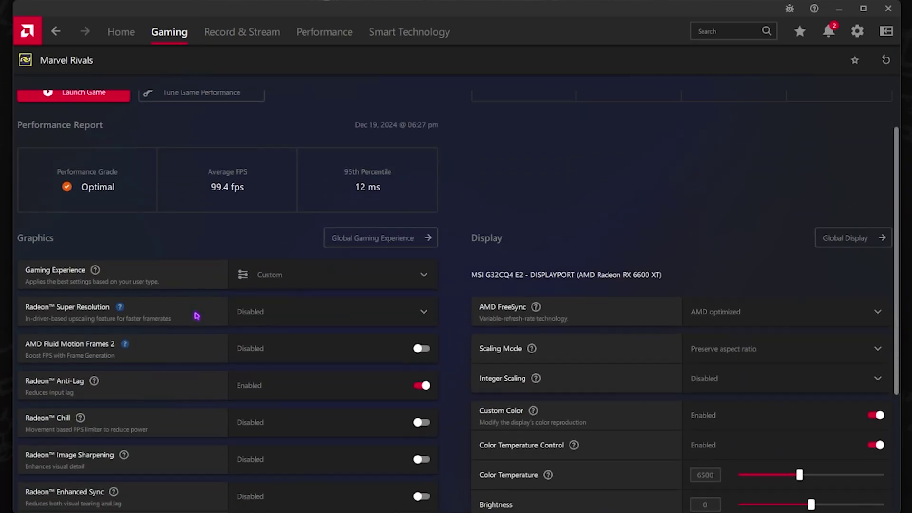
pyautogui.scroll(-3, 196, 315)
pyautogui.scroll(3, 230, 173)
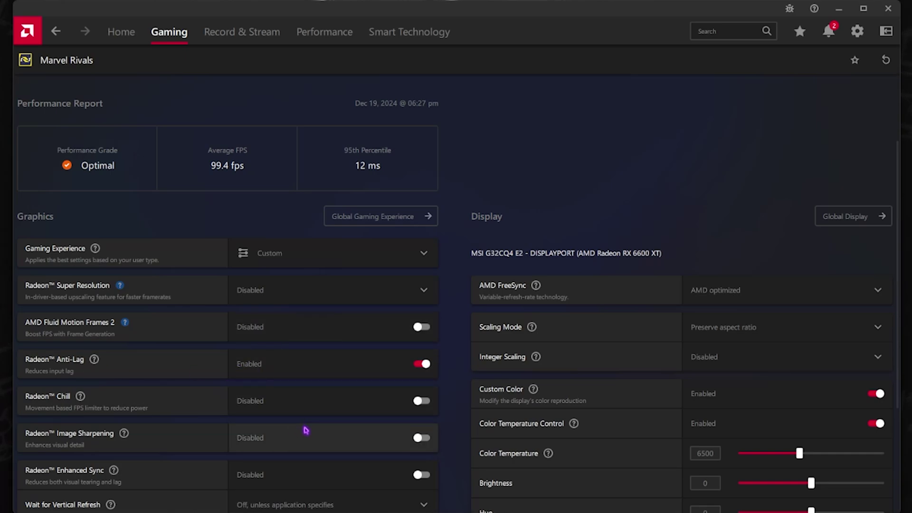
pyautogui.scroll(-1, 306, 426)
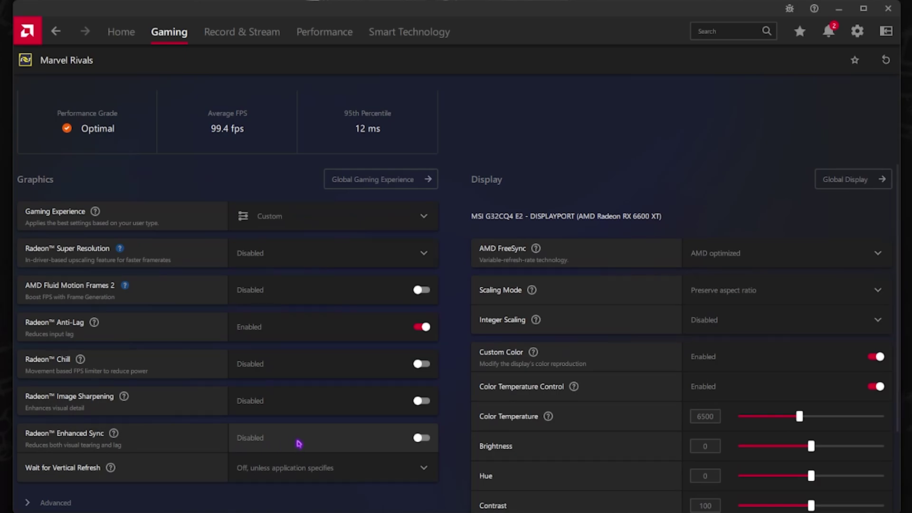
pyautogui.scroll(-3, 298, 443)
pyautogui.click(65, 379)
pyautogui.scroll(-5, 203, 369)
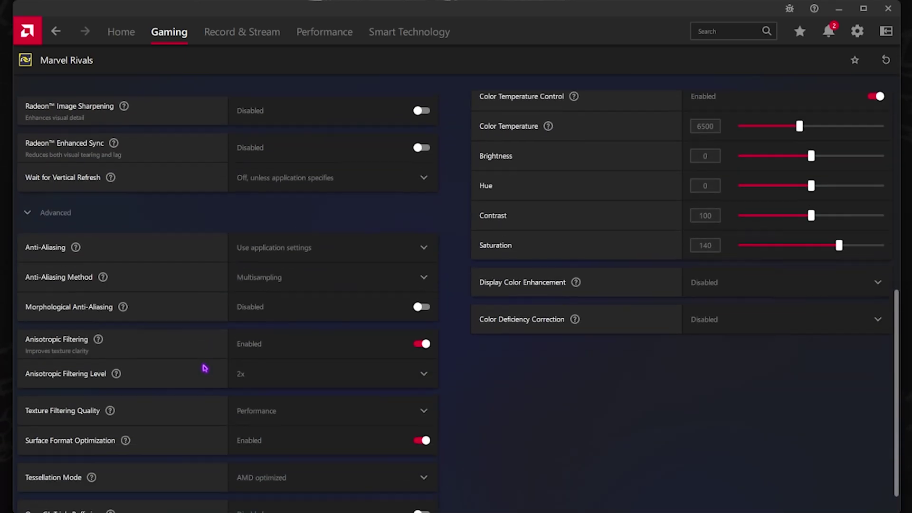
pyautogui.click(287, 222)
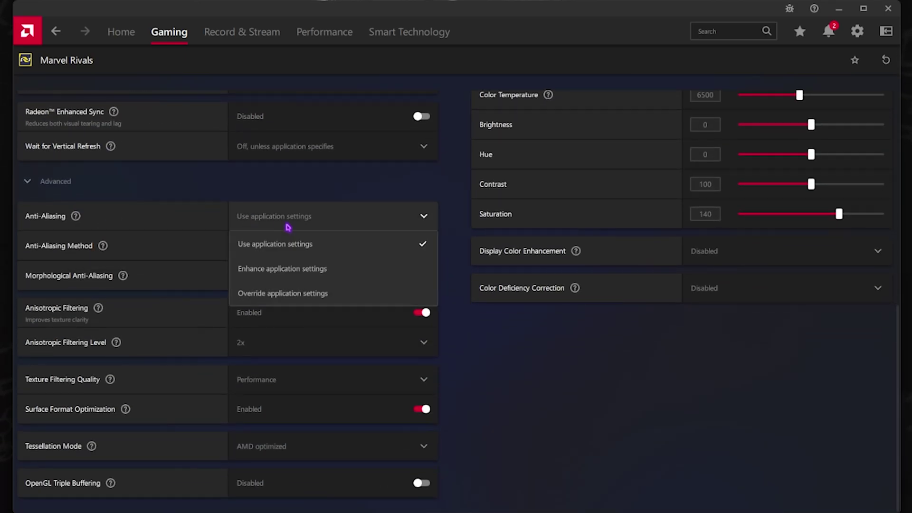
pyautogui.click(241, 243)
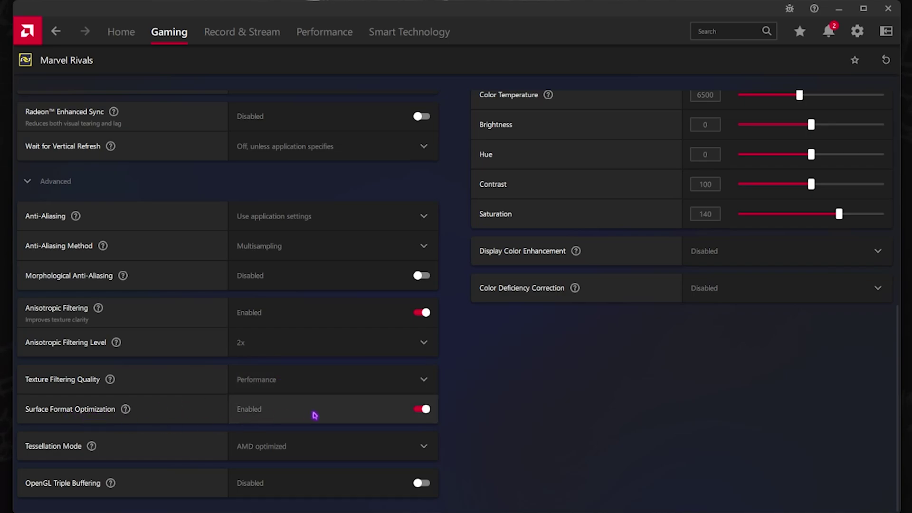
pyautogui.click(316, 440)
pyautogui.click(254, 449)
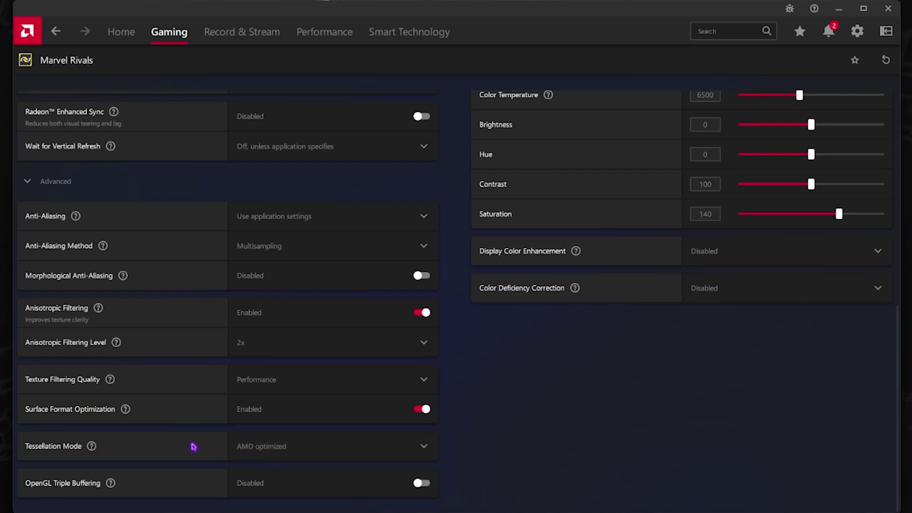
pyautogui.scroll(1, 384, 406)
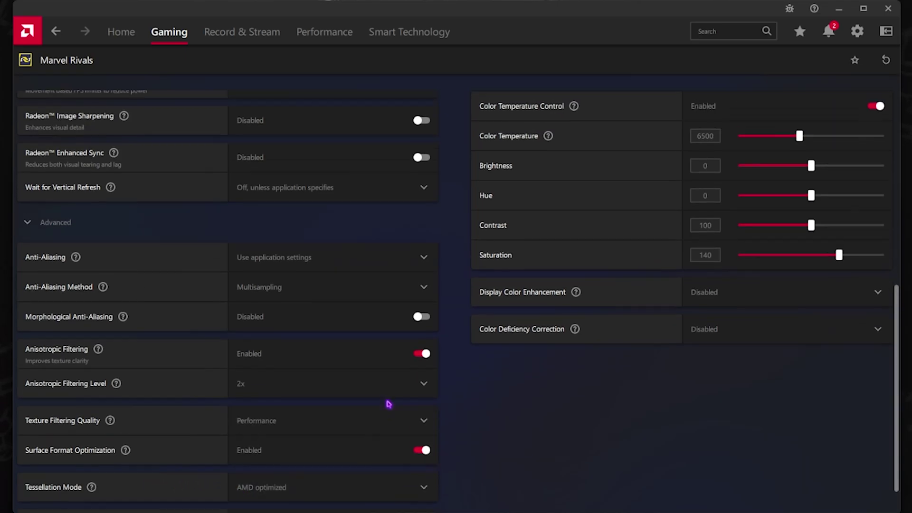
# - Keep AMD FreeSync on AMD optimized, Scaling Mode on Preserve aspect ratio, and Integer Scaling disabled
pyautogui.scroll(9, 389, 404)
pyautogui.scroll(-2, 568, 350)
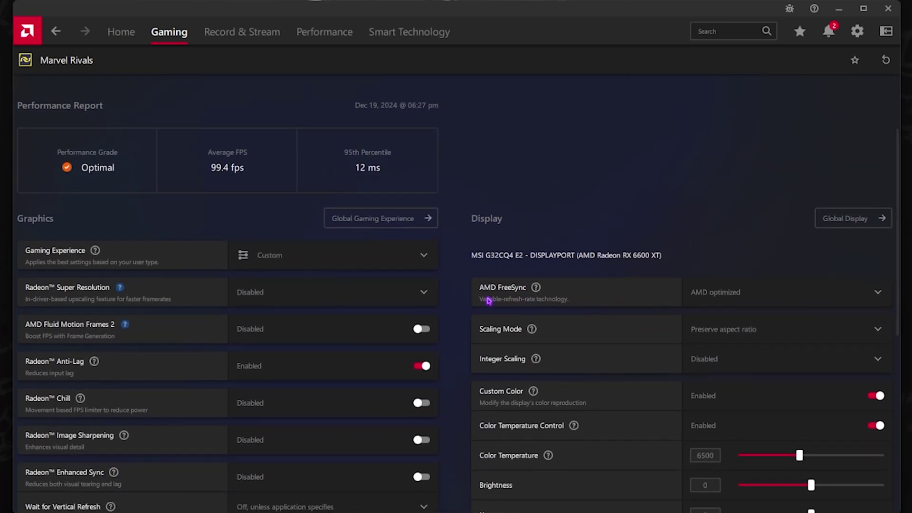
pyautogui.click(740, 296)
pyautogui.click(721, 313)
pyautogui.click(745, 332)
pyautogui.click(760, 427)
pyautogui.click(694, 358)
pyautogui.click(694, 433)
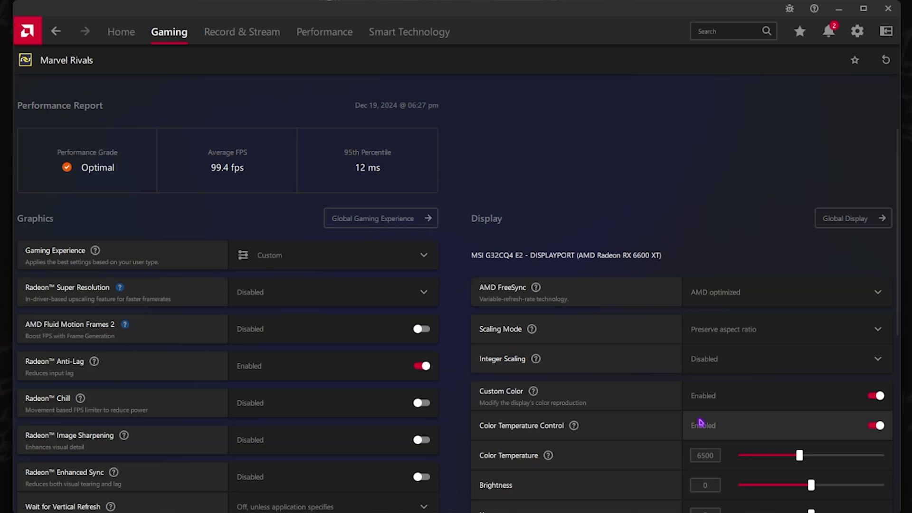
# - Keep Display Color Enhancement and Color Deficiency Correction disabled for Marvel Rivals
pyautogui.scroll(-1, 598, 375)
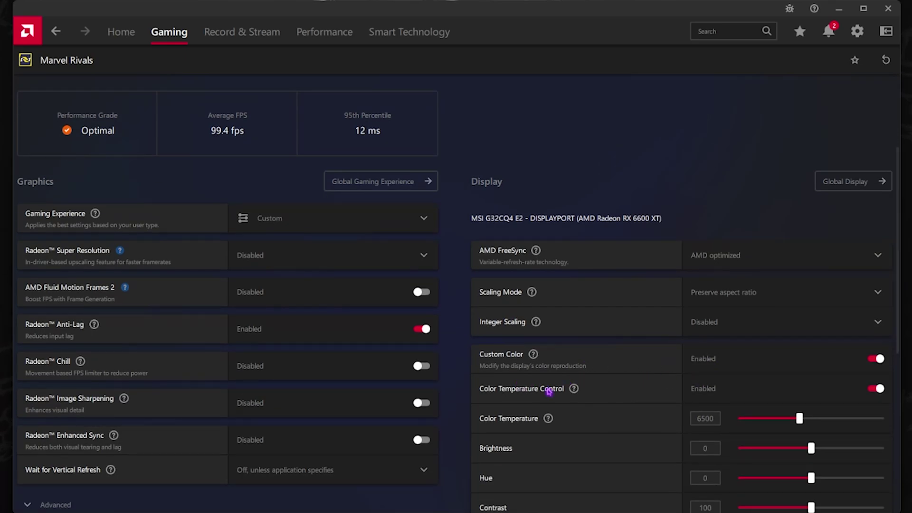
pyautogui.scroll(-6, 717, 411)
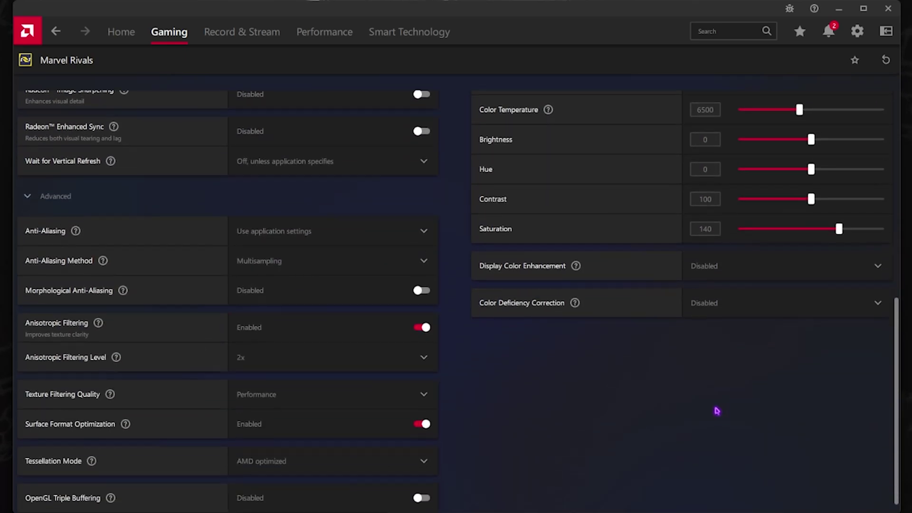
pyautogui.scroll(4, 717, 411)
pyautogui.scroll(-2, 706, 427)
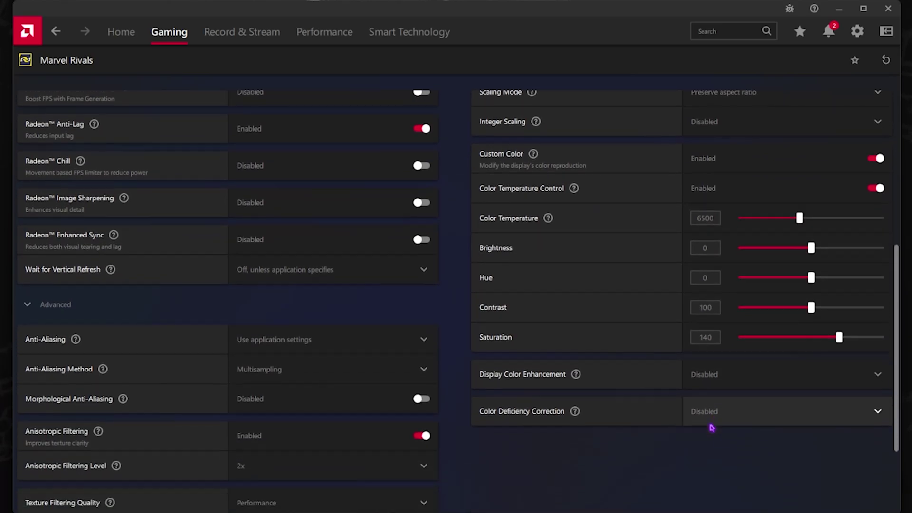
pyautogui.scroll(-2, 711, 428)
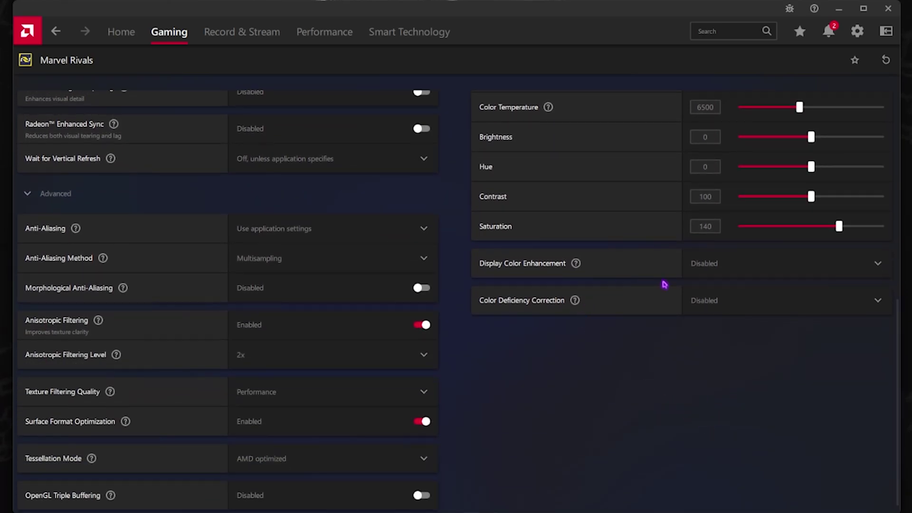
pyautogui.click(743, 271)
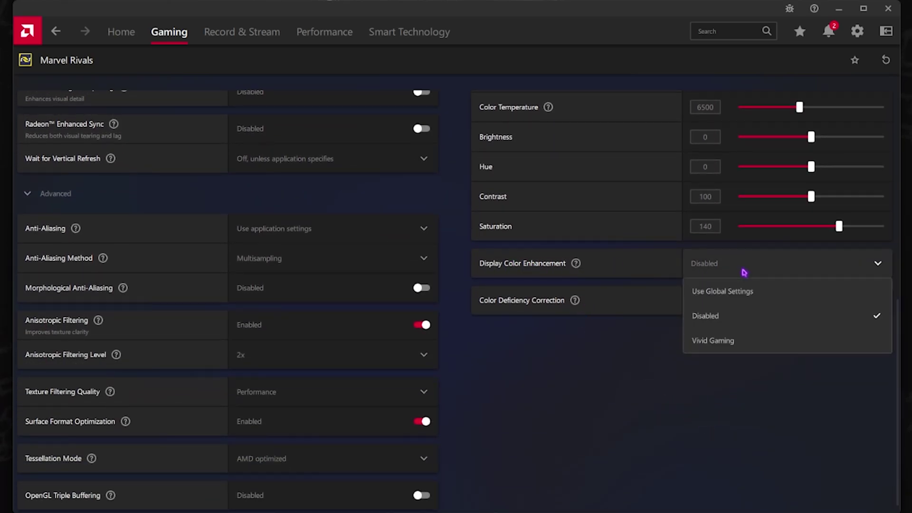
pyautogui.click(726, 317)
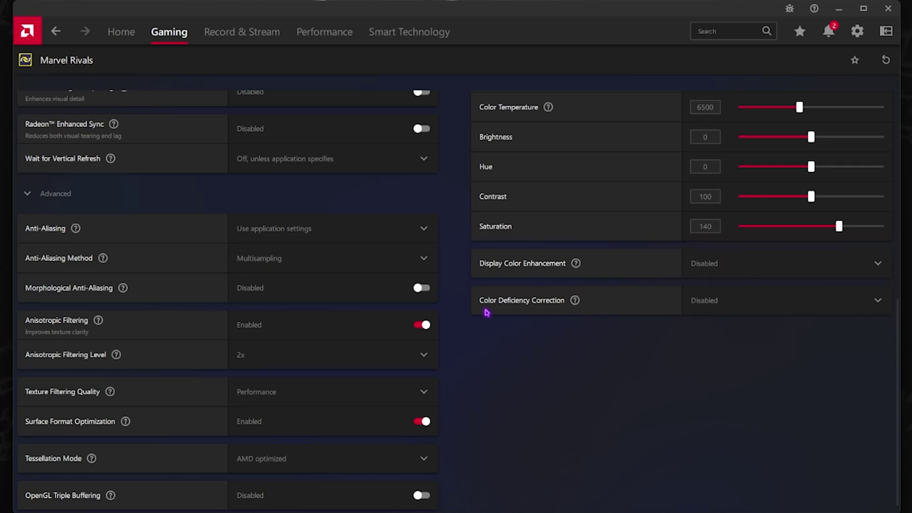
pyautogui.click(713, 301)
pyautogui.click(717, 350)
pyautogui.scroll(15, 538, 338)
# - Go to Performance Metrics, then the GPU Tuning page, leaving tuning at Default
pyautogui.click(328, 34)
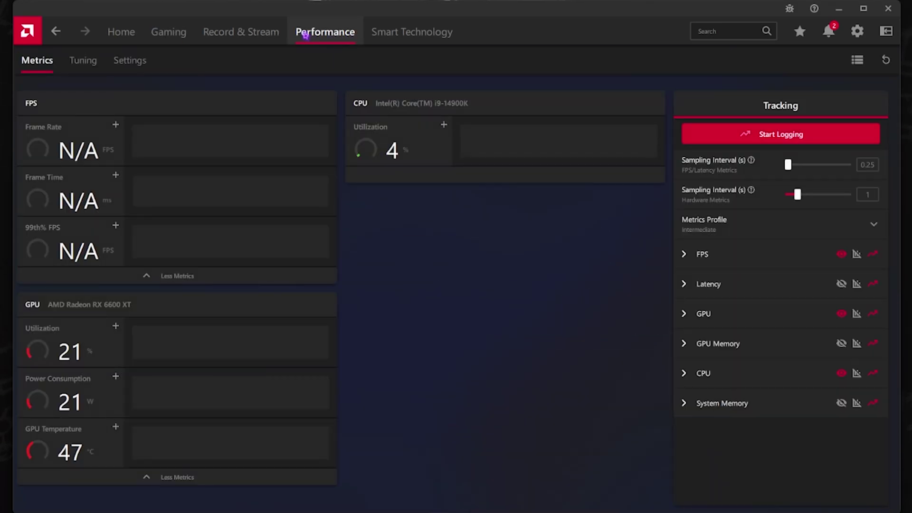
pyautogui.click(71, 61)
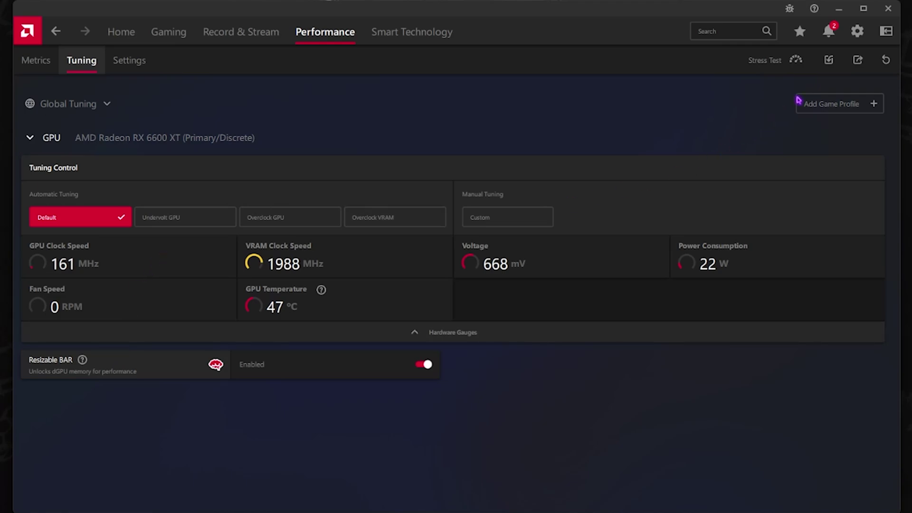
# - In global Display settings, keep Scaling Mode at Preserve aspect ratio and check Color Depth (8 bpc)
pyautogui.click(858, 32)
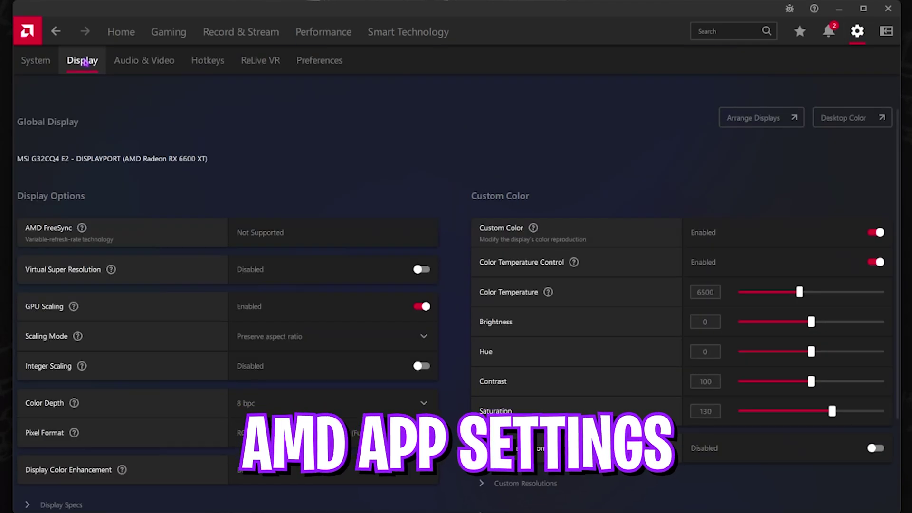
pyautogui.scroll(-1, 146, 219)
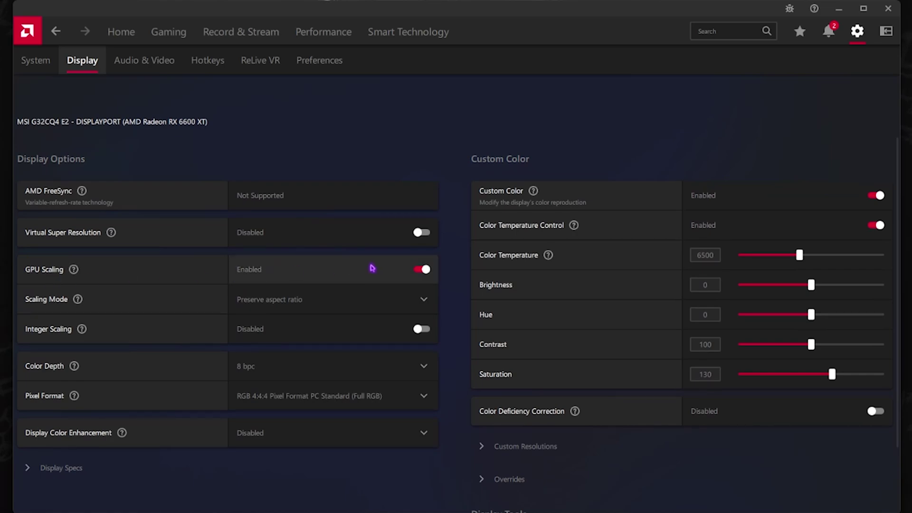
pyautogui.click(301, 301)
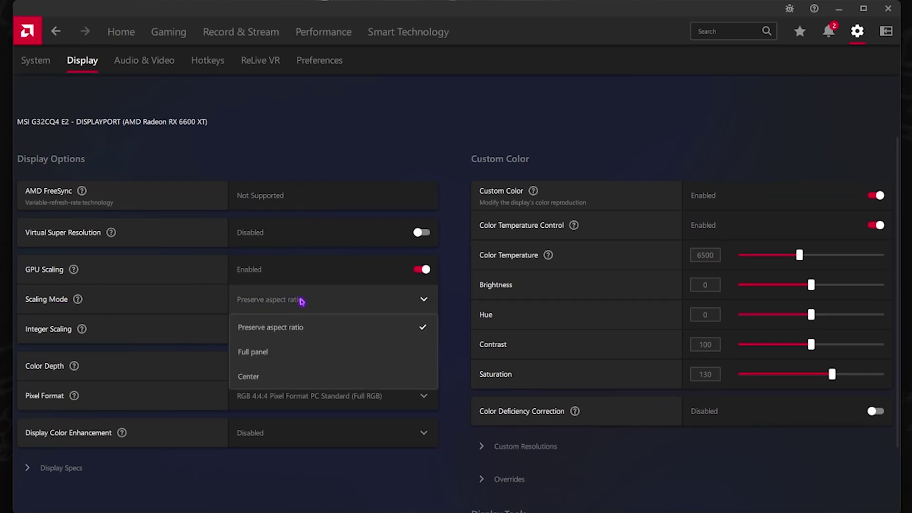
pyautogui.click(263, 326)
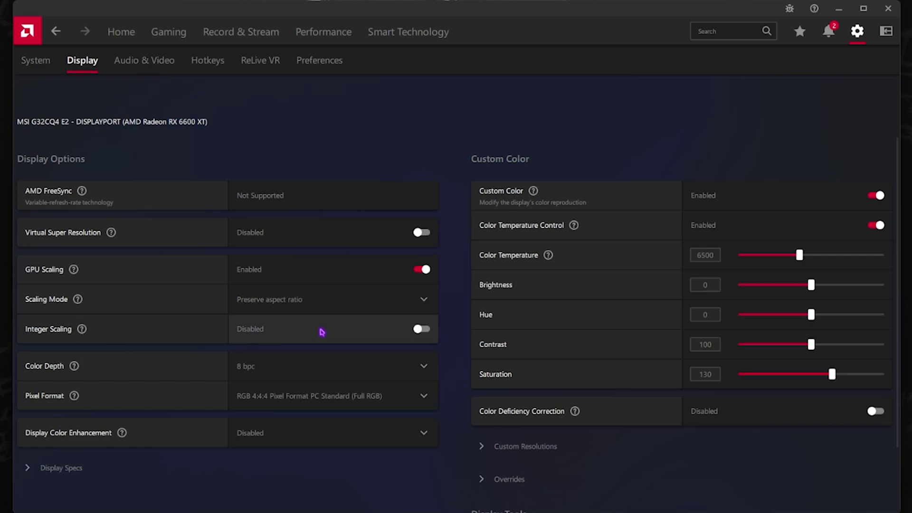
pyautogui.click(300, 364)
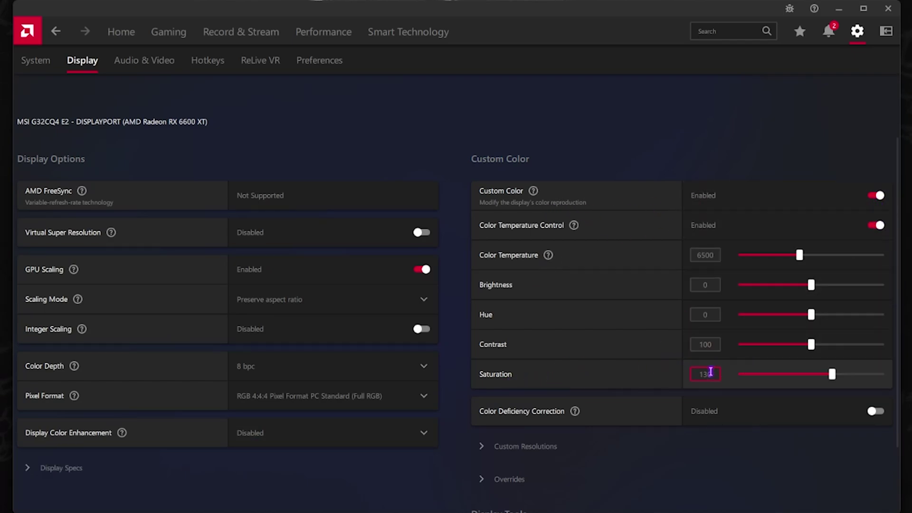
# - Expand the display Overrides section to reveal HDCP Support
pyautogui.scroll(-2, 554, 311)
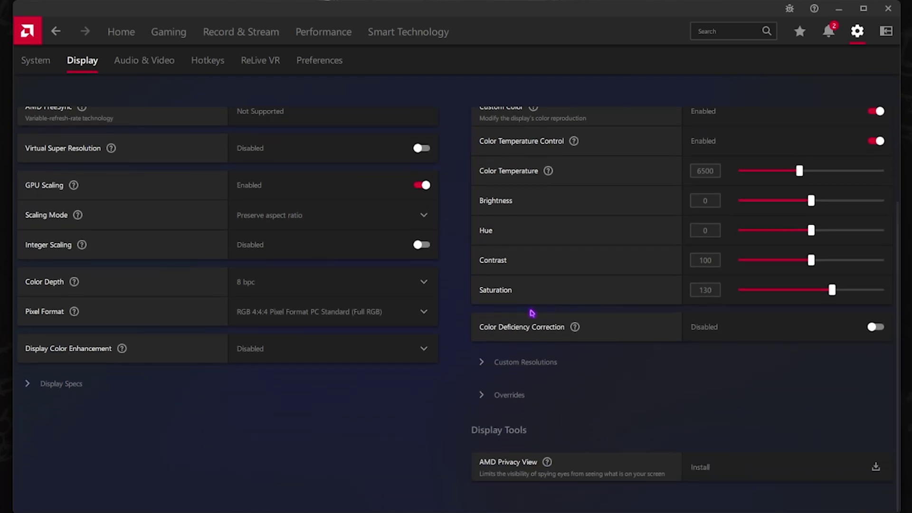
pyautogui.click(525, 361)
pyautogui.click(485, 360)
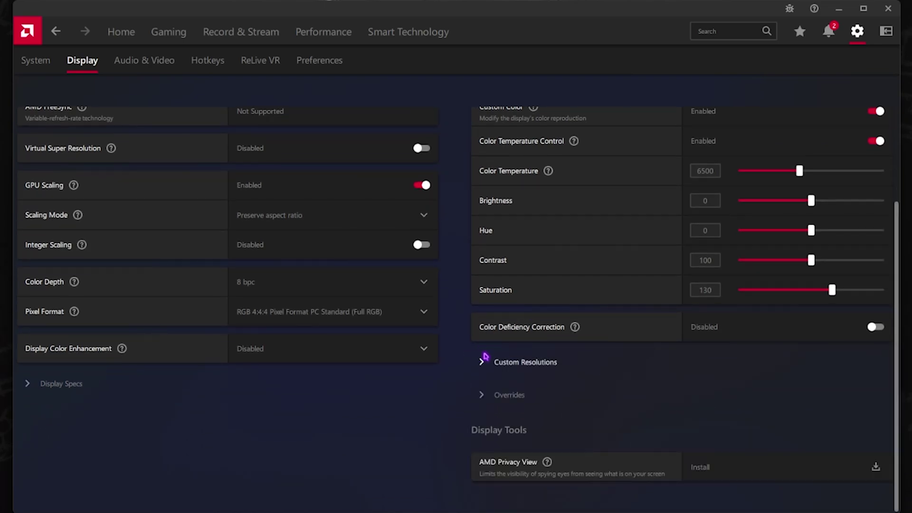
pyautogui.click(488, 395)
pyautogui.scroll(-2, 522, 389)
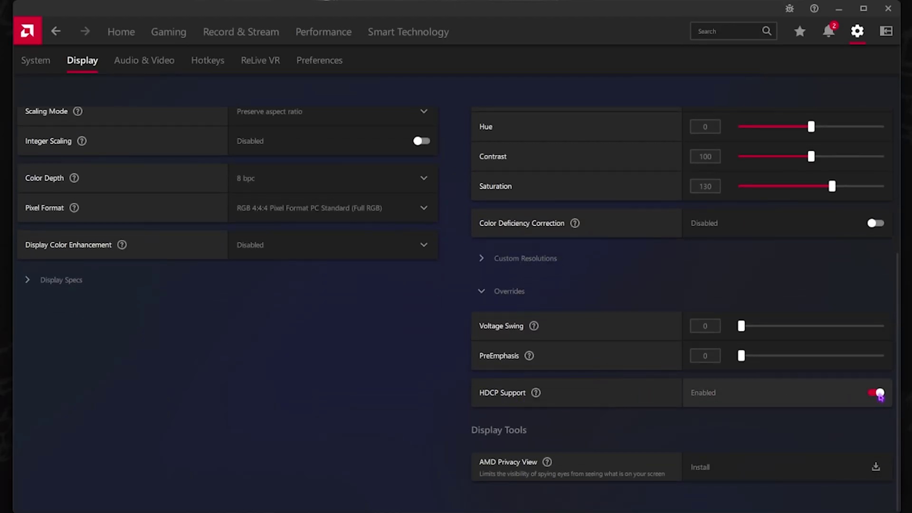
# - Turn off HDCP Support and confirm the change
pyautogui.click(879, 393)
pyautogui.click(533, 348)
pyautogui.scroll(5, 421, 373)
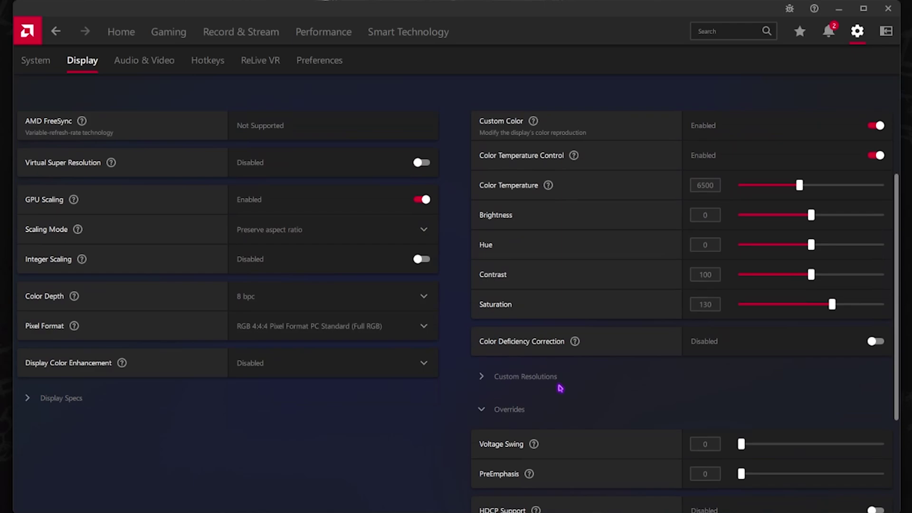
# - Review the Audio & Video, Hotkeys and Preferences tabs, then close Adrenalin
pyautogui.click(144, 67)
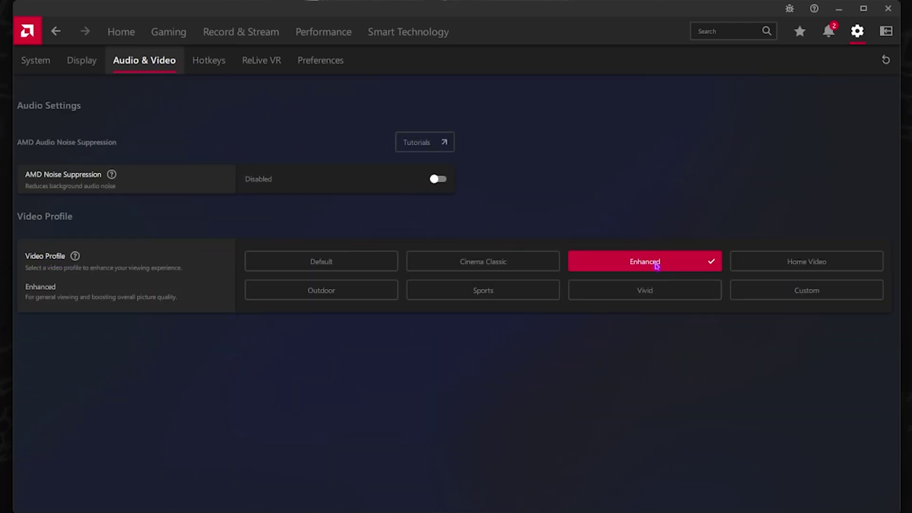
pyautogui.click(222, 62)
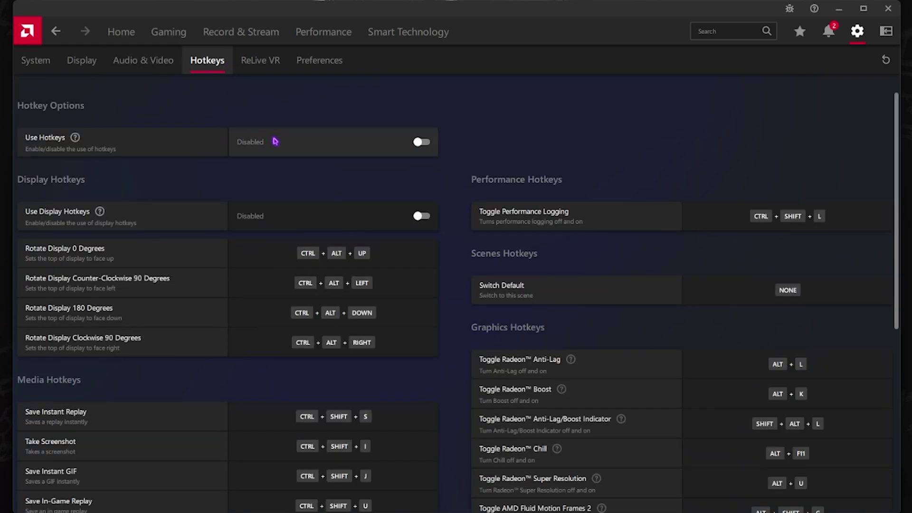
pyautogui.click(327, 68)
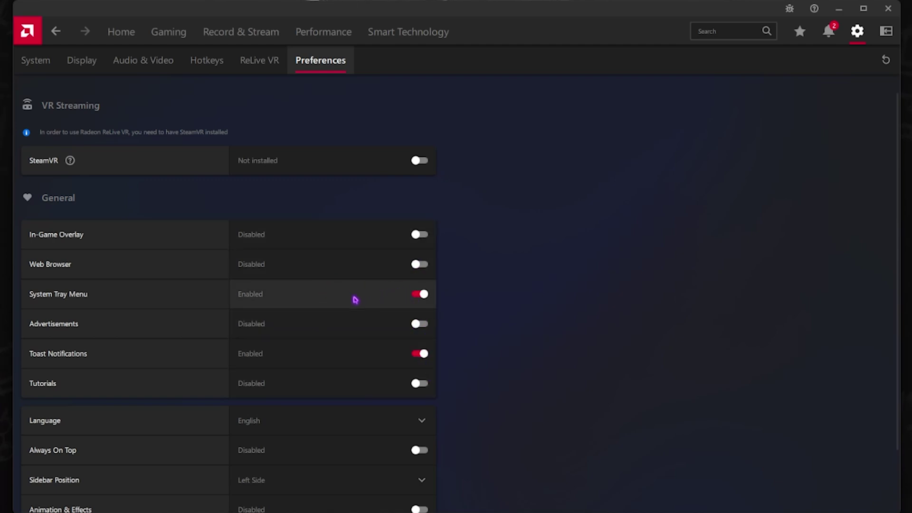
pyautogui.scroll(-2, 342, 346)
pyautogui.scroll(2, 345, 349)
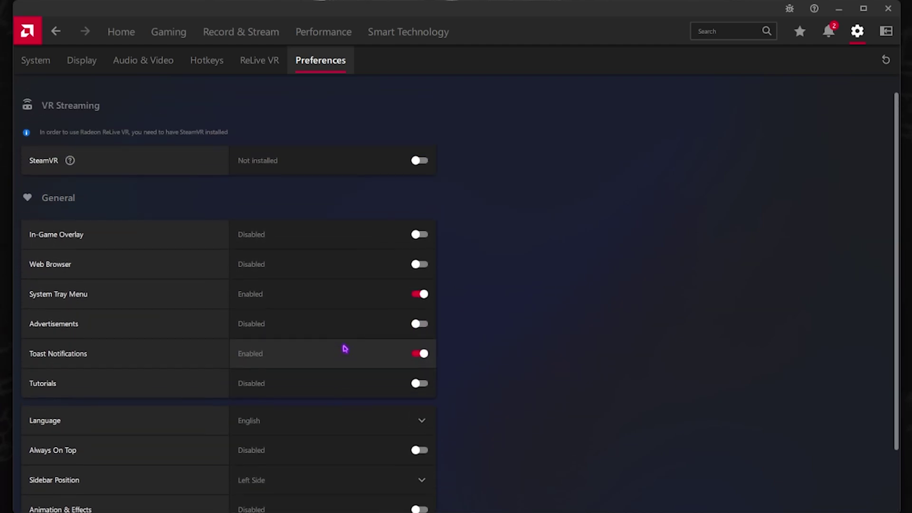
pyautogui.scroll(-2, 110, 455)
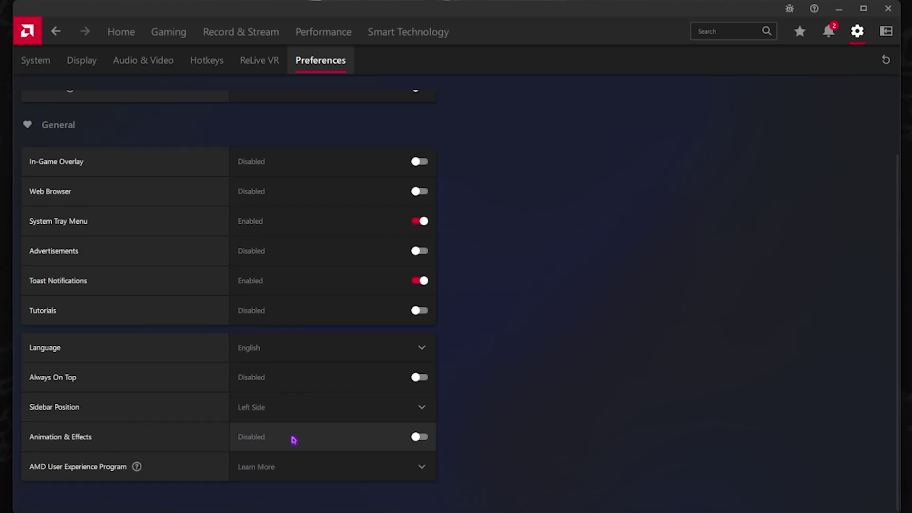
pyautogui.click(888, 9)
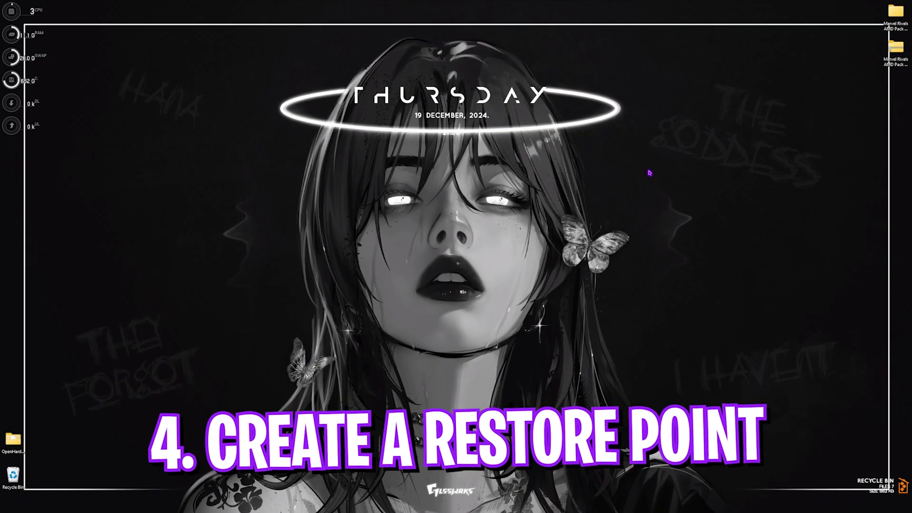
# - Create a restore point on Local Disk (C:) described as 'test' via System Properties
pyautogui.press('super')
pyautogui.write('crea')
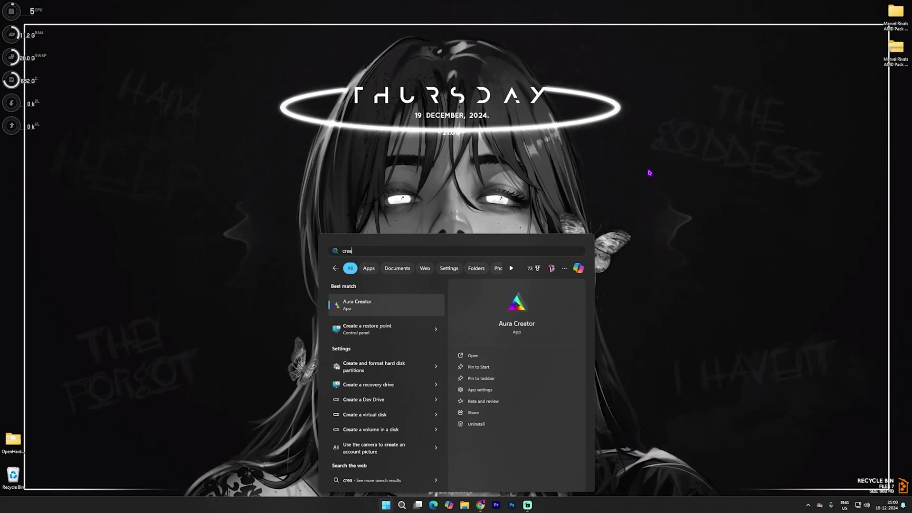
pyautogui.click(367, 328)
pyautogui.click(144, 209)
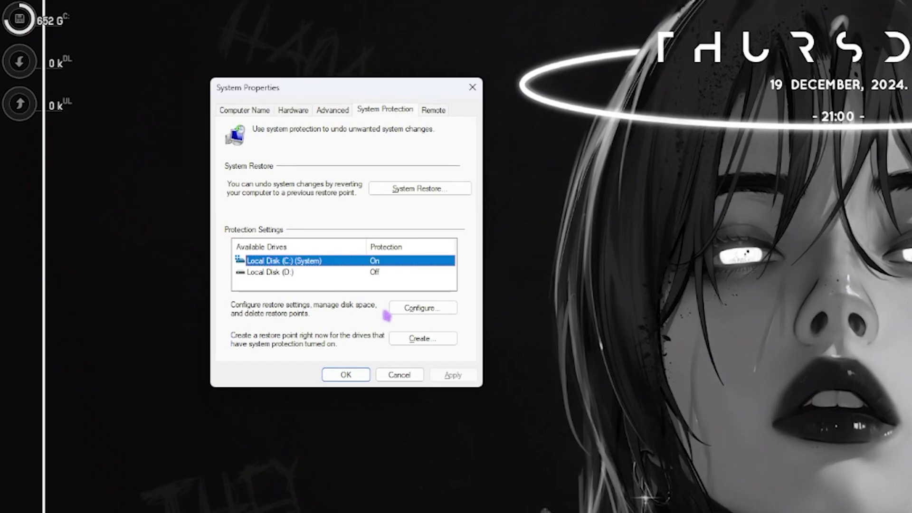
pyautogui.click(409, 338)
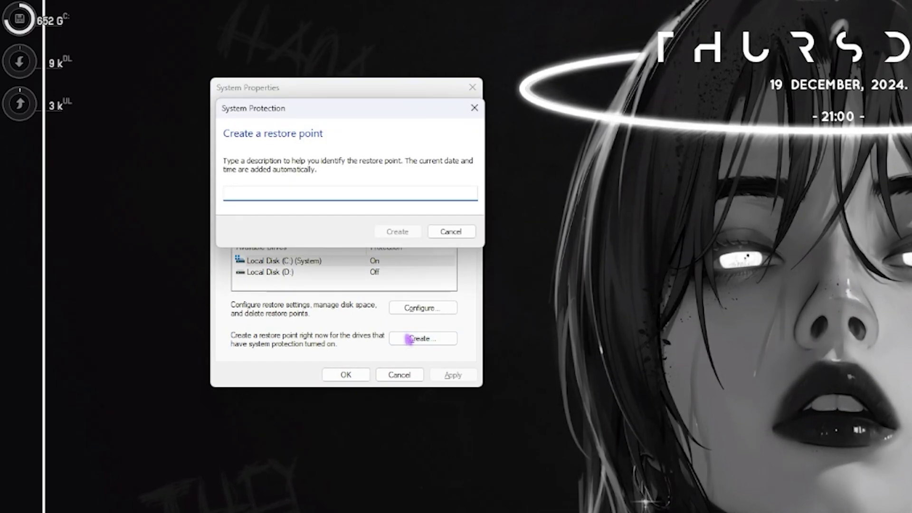
pyautogui.write('test')
pyautogui.press('Return')
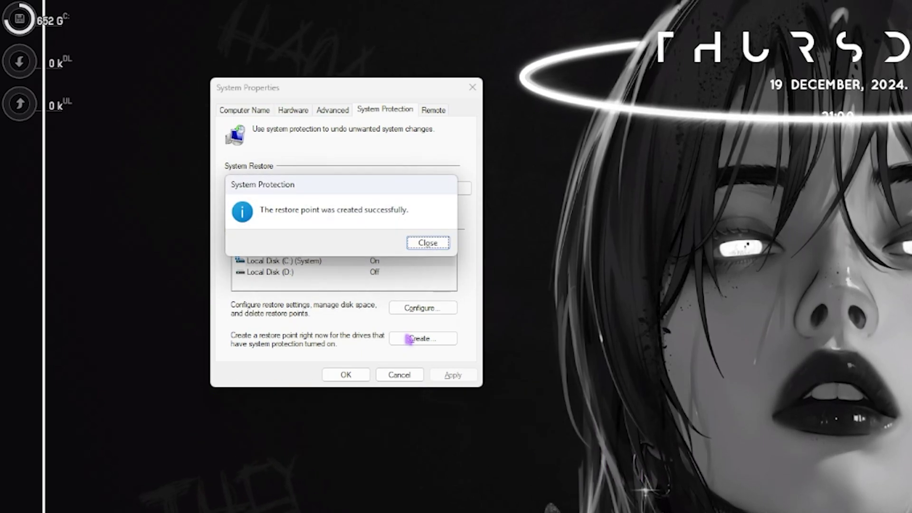
pyautogui.press('Return')
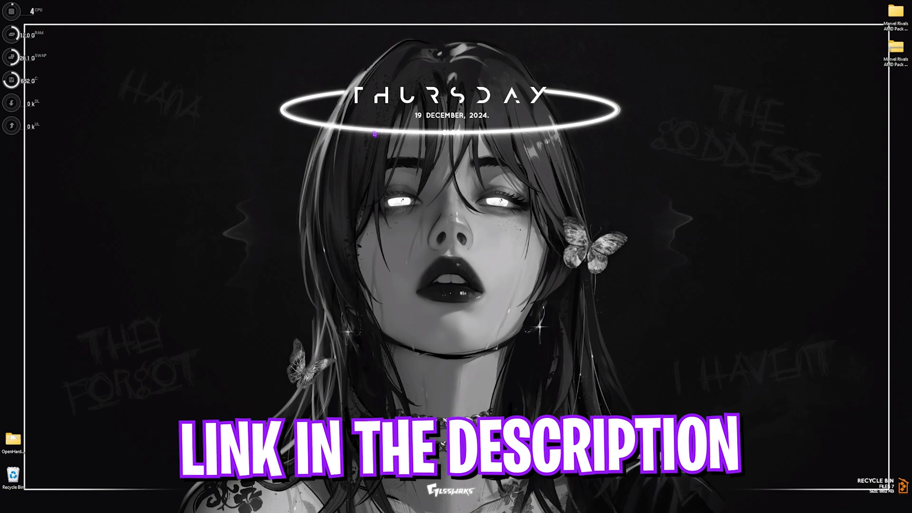
# - Review the Marvel Rivals AMD Pack folders and the 1 - CMD Latency Tweaks scripts, then return to the pack
pyautogui.press('super+Up')
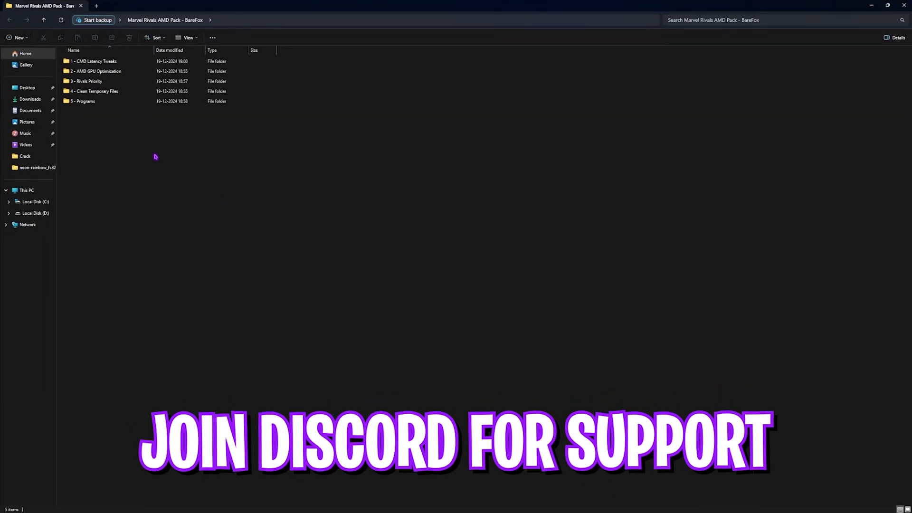
pyautogui.moveTo(155, 156); pyautogui.dragTo(88, 57)
pyautogui.click(118, 114)
pyautogui.click(105, 103)
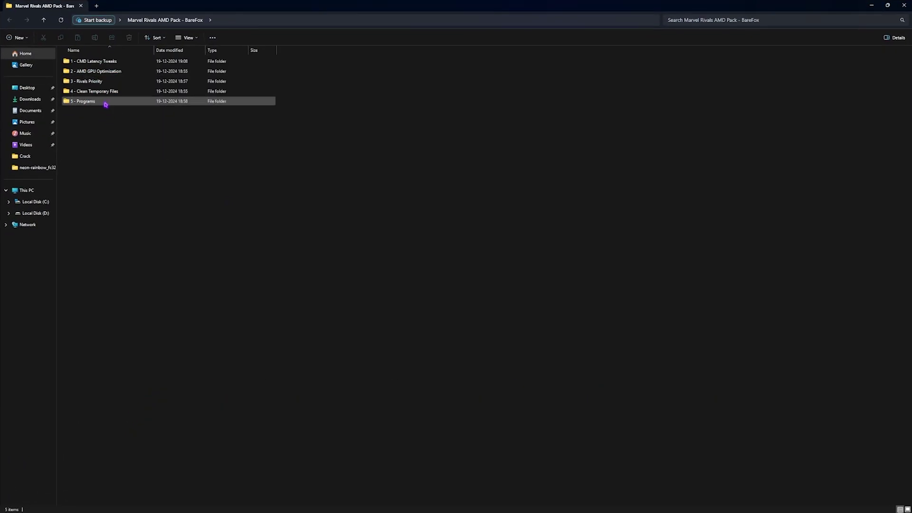
pyautogui.doubleClick(99, 62)
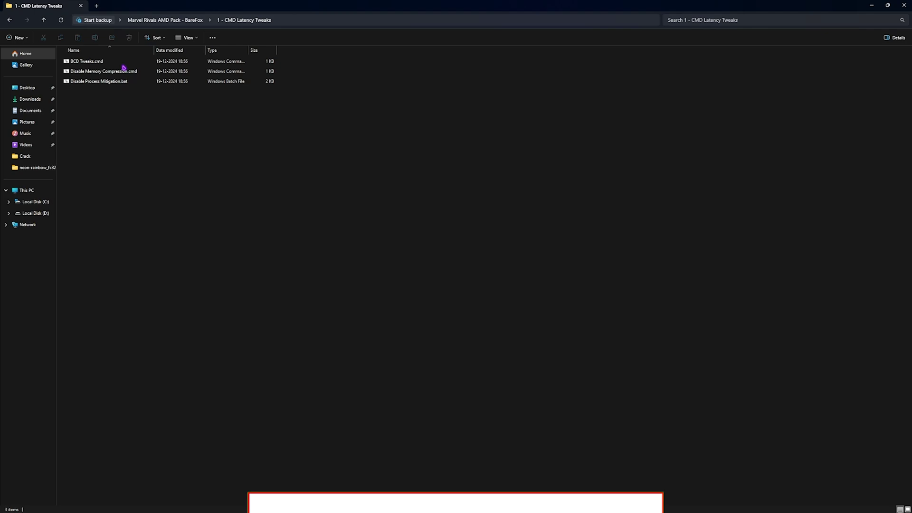
pyautogui.click(156, 21)
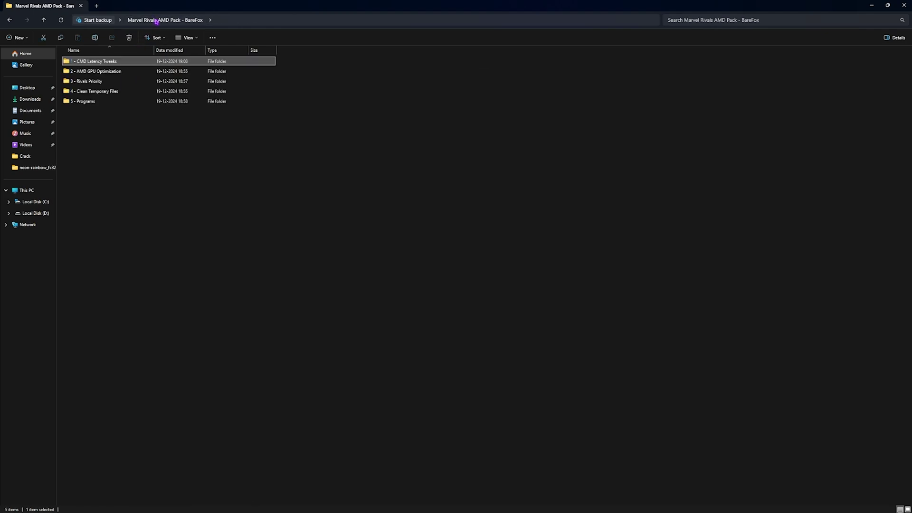
# - Inspect the five registry files in 2 - AMD GPU Optimization, then return to the pack folder
pyautogui.doubleClick(107, 71)
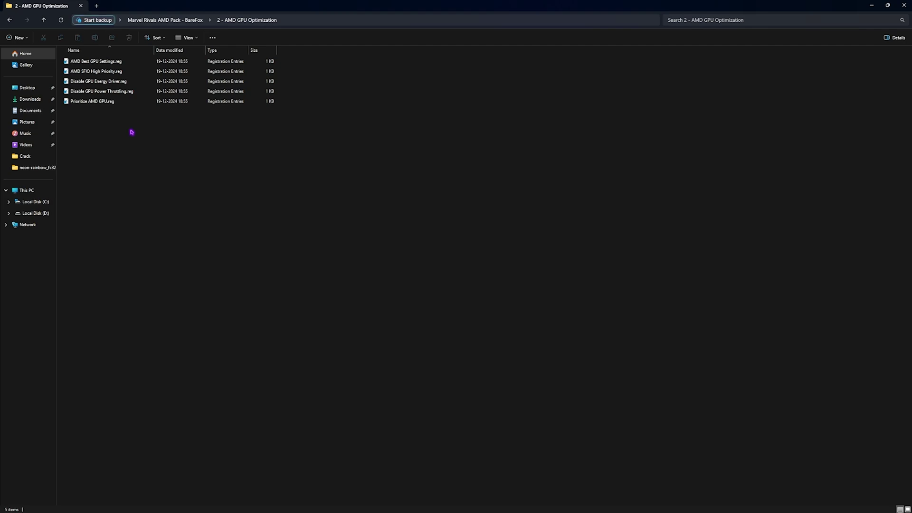
pyautogui.moveTo(131, 129); pyautogui.dragTo(114, 56)
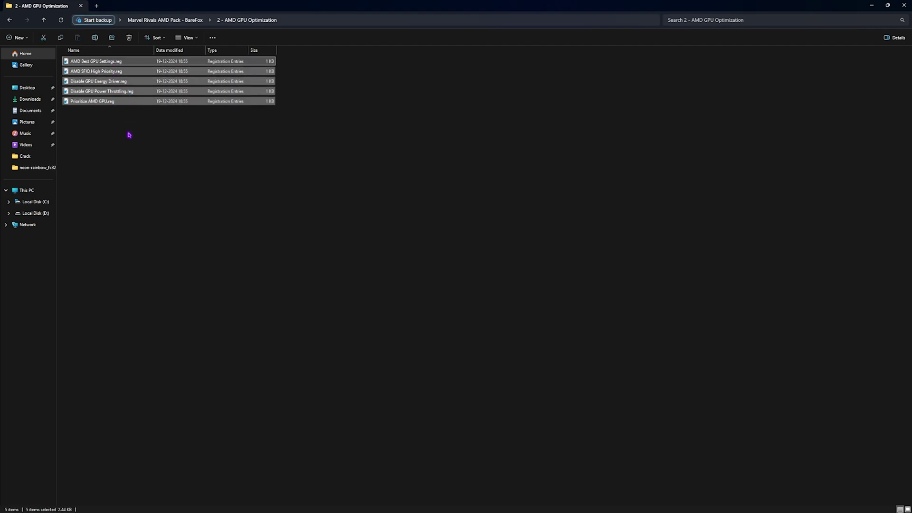
pyautogui.click(128, 136)
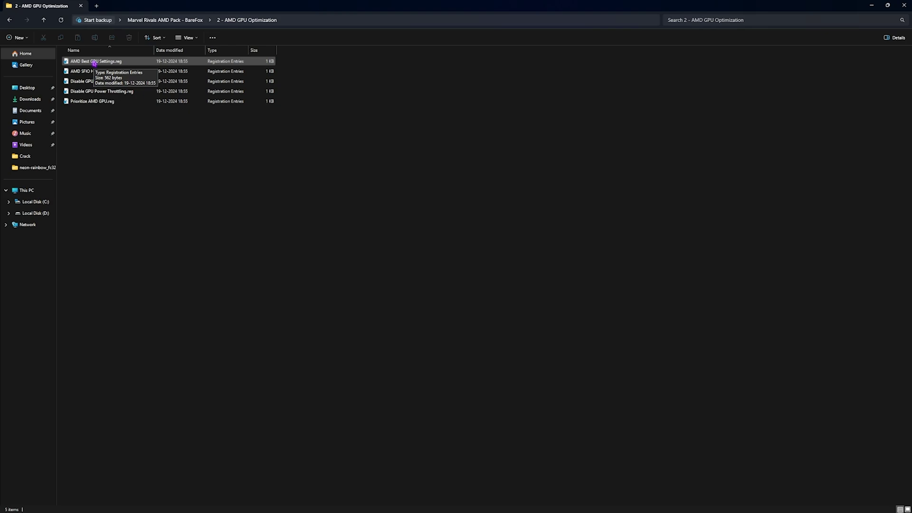
pyautogui.hotkey('alt', 'Up')
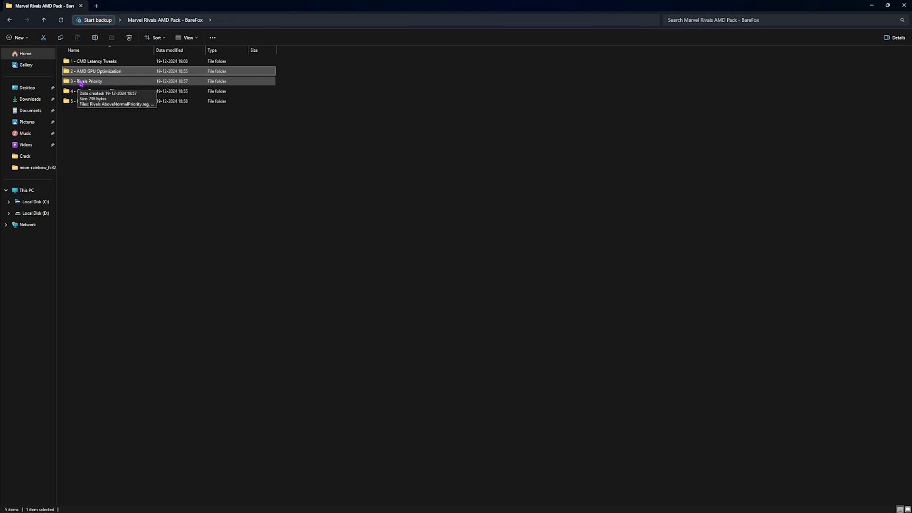
# - Inspect the registry files in 3 - Rivals Priority and return to the pack folder
pyautogui.doubleClick(100, 82)
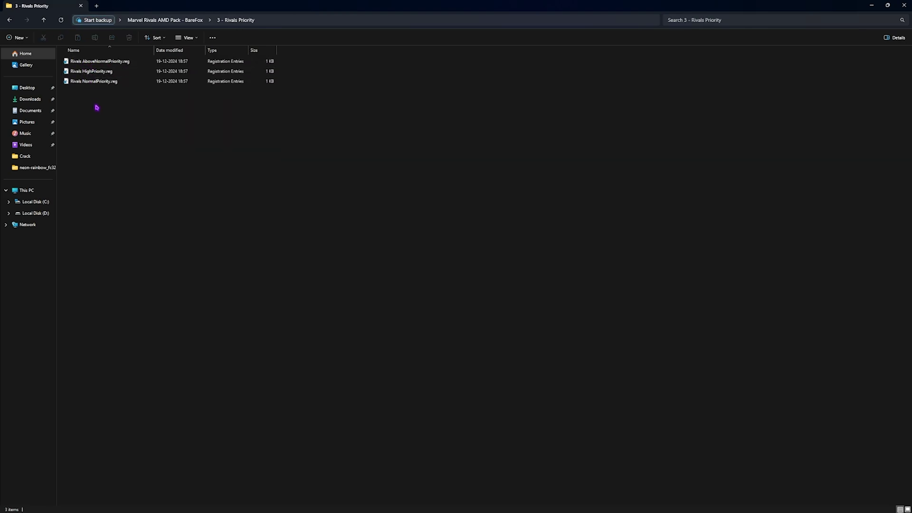
pyautogui.moveTo(96, 107)
pyautogui.mouseDown()
pyautogui.moveTo(97, 59)
pyautogui.moveTo(100, 100)
pyautogui.mouseUp()
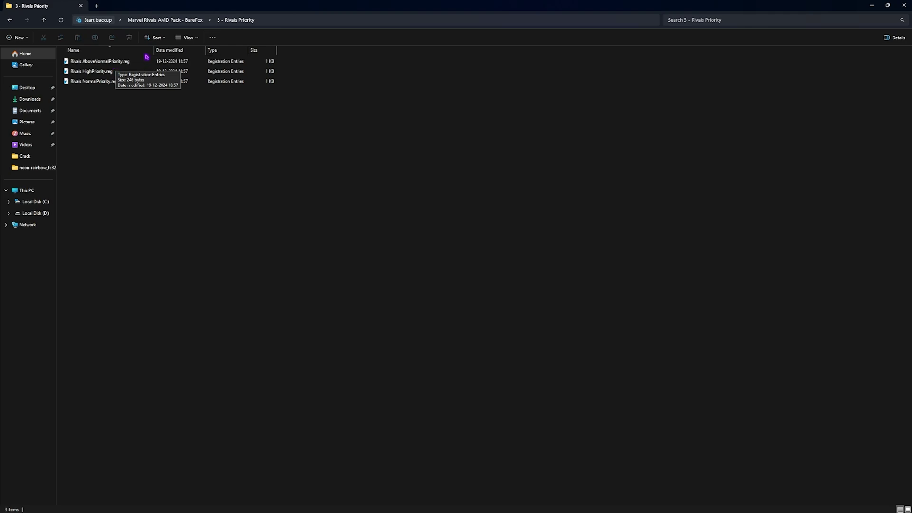
pyautogui.hotkey('alt', 'Left')
# - Permanently delete everything in the Local Temp folder, skipping files still in use
pyautogui.doubleClick(101, 91)
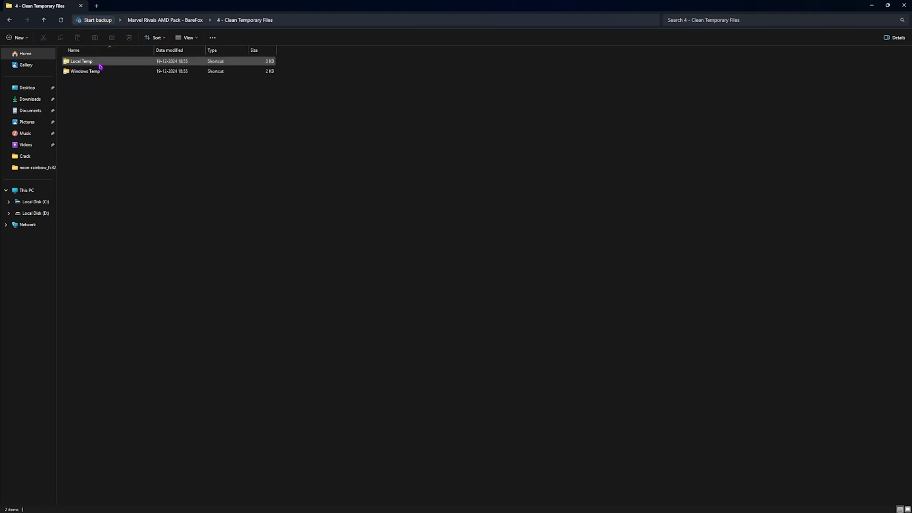
pyautogui.doubleClick(96, 62)
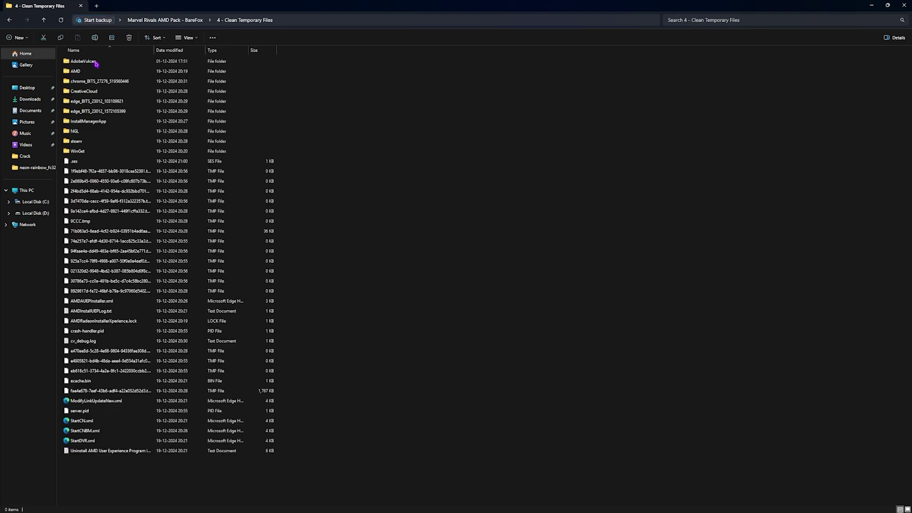
pyautogui.click(124, 85)
pyautogui.hotkey('ctrl', 'a')
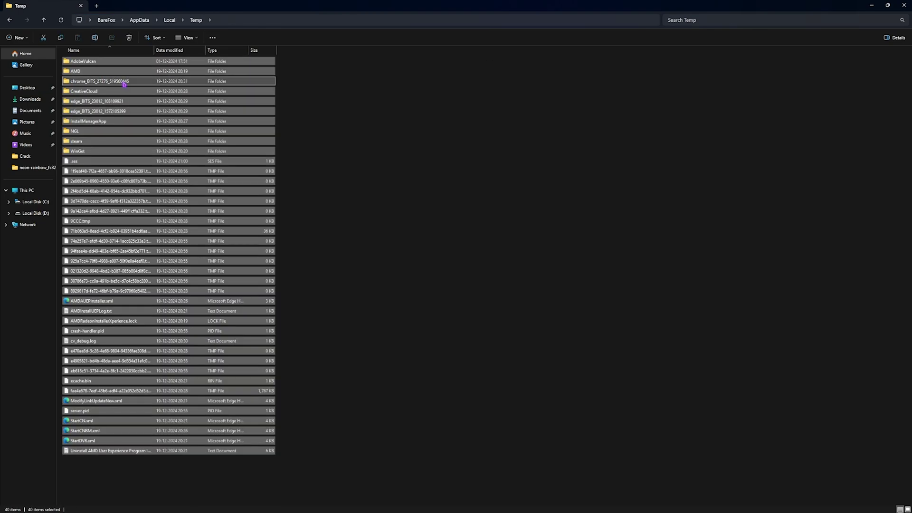
pyautogui.hotkey('shift', 'Delete')
pyautogui.press('Return')
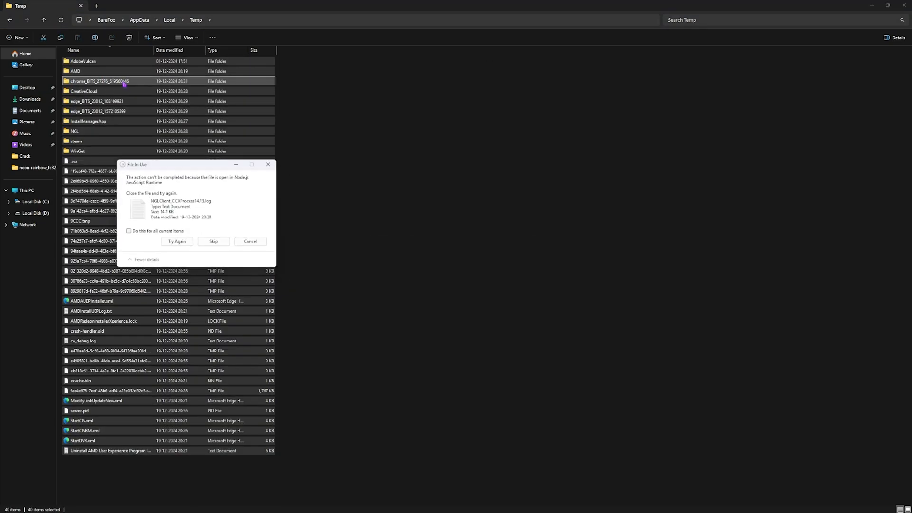
pyautogui.click(201, 242)
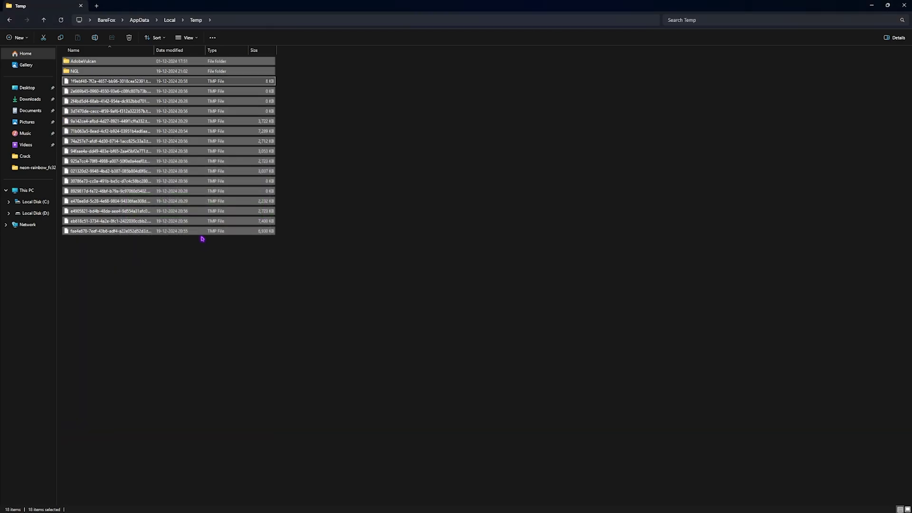
pyautogui.click(10, 20)
# - Permanently delete the seven items in Windows Temp, skipping the file in use
pyautogui.hotkey('alt', 'Left')
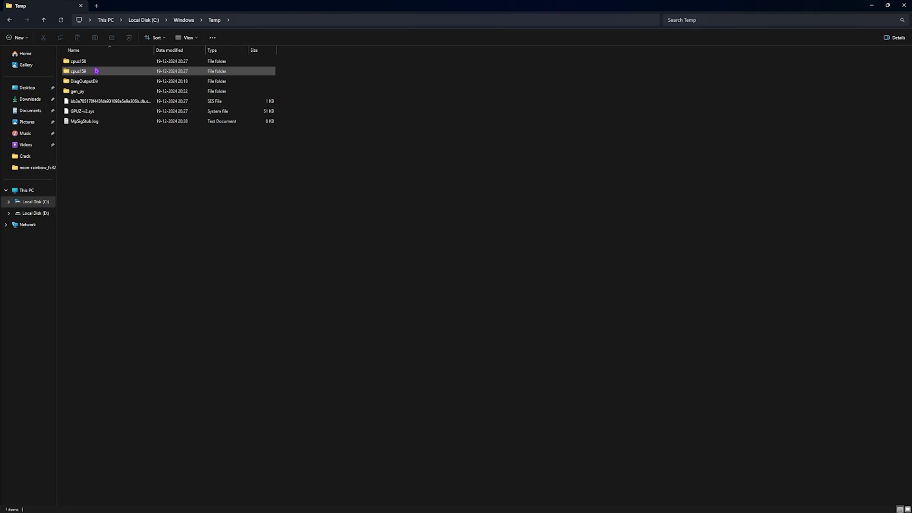
pyautogui.hotkey('ctrl', 'a')
pyautogui.hotkey('shift', 'Delete')
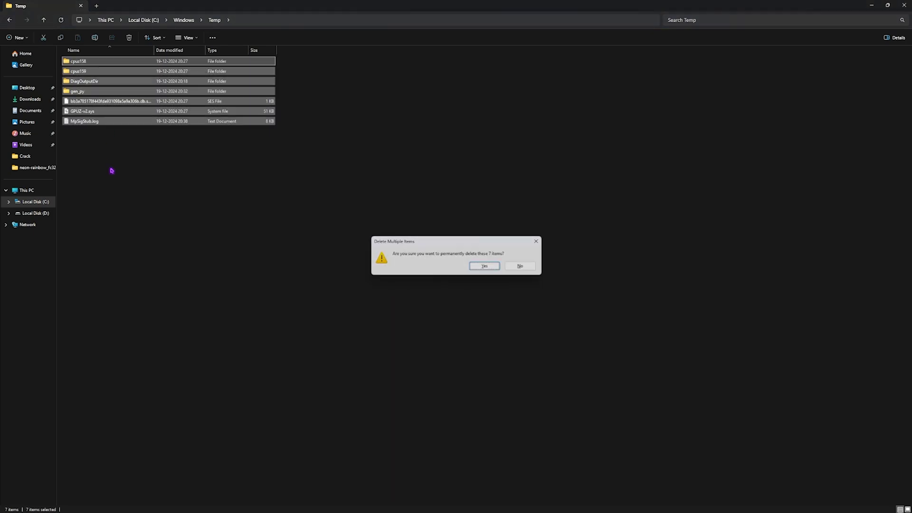
pyautogui.press('Return')
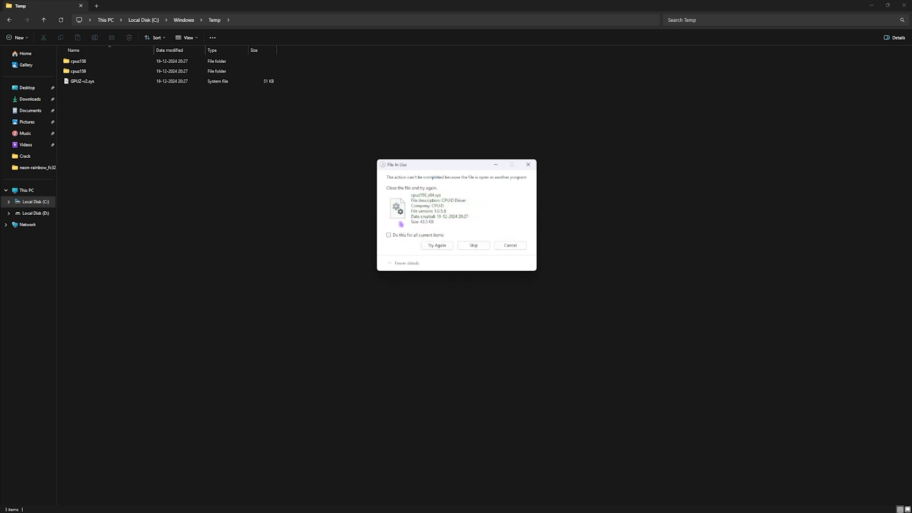
pyautogui.click(474, 246)
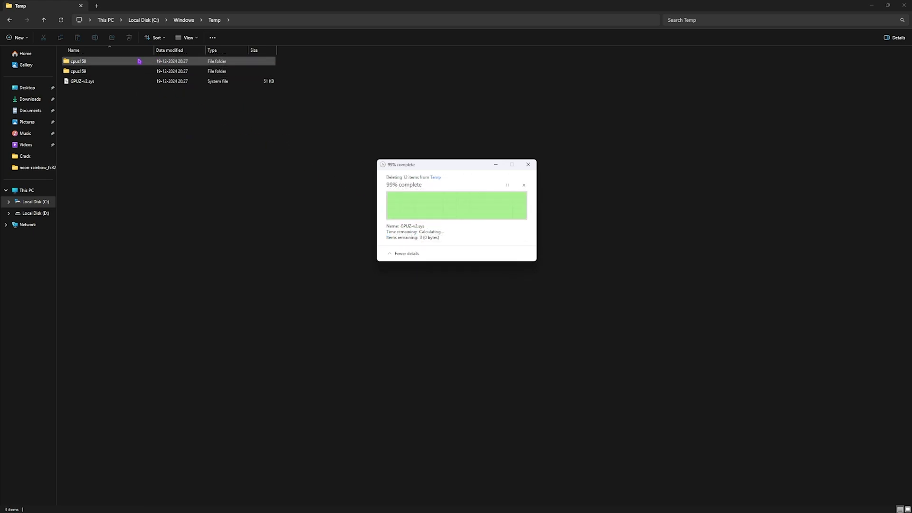
# - Open 5 - Programs and bring up the actions for MSI Mode Utility 3.0.exe
pyautogui.click(10, 20)
pyautogui.press('BackSpace')
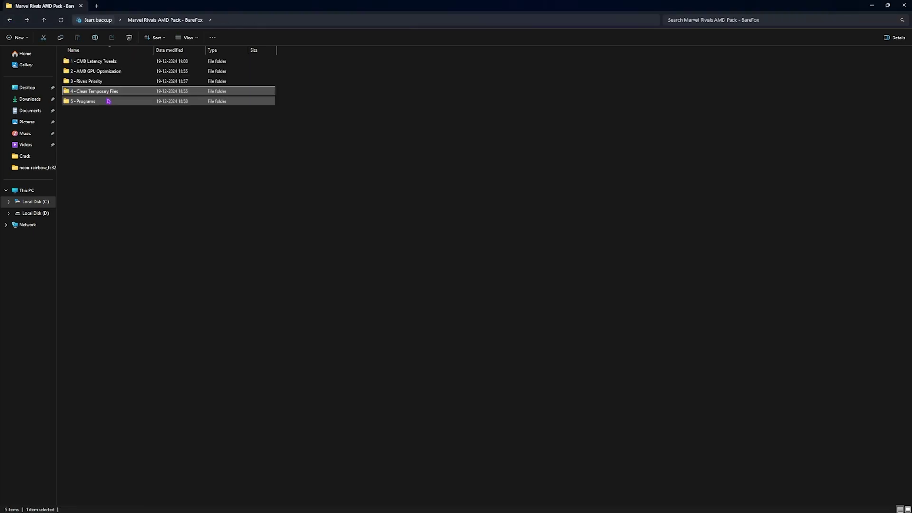
pyautogui.doubleClick(103, 100)
pyautogui.click(95, 62)
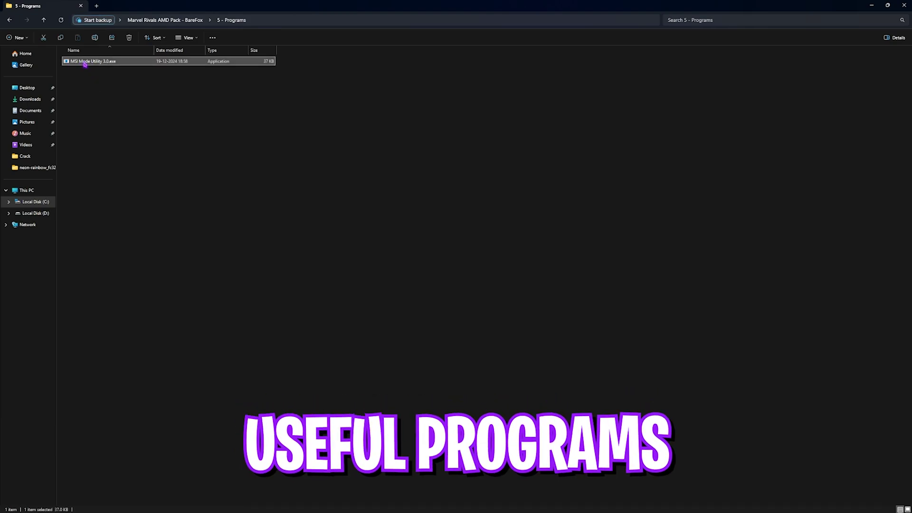
pyautogui.rightClick(96, 62)
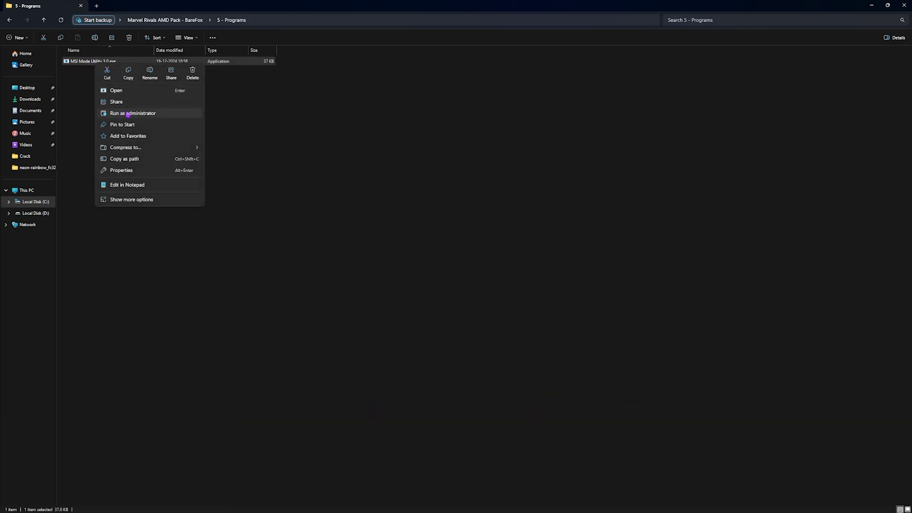
# - Run MSI Mode Utility as administrator, enable MSI with High priority for the RX 6600 XT, and close it
pyautogui.click(129, 114)
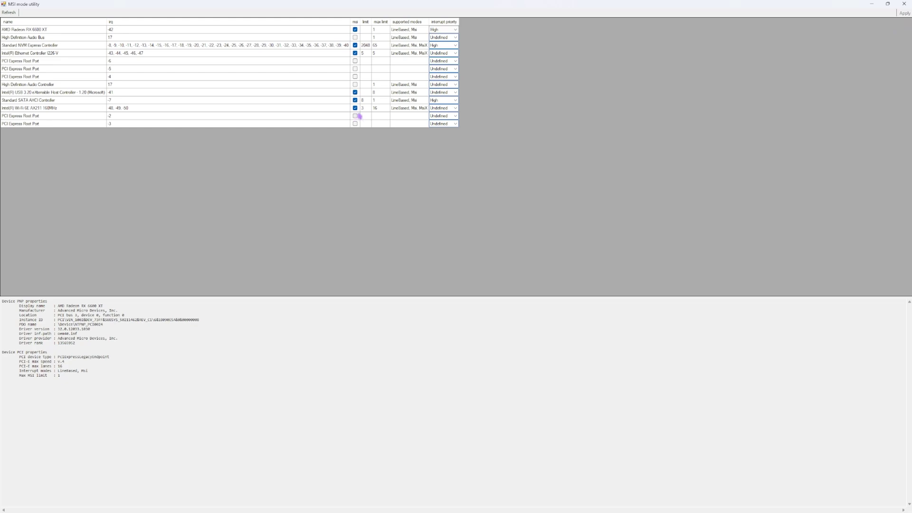
pyautogui.click(904, 3)
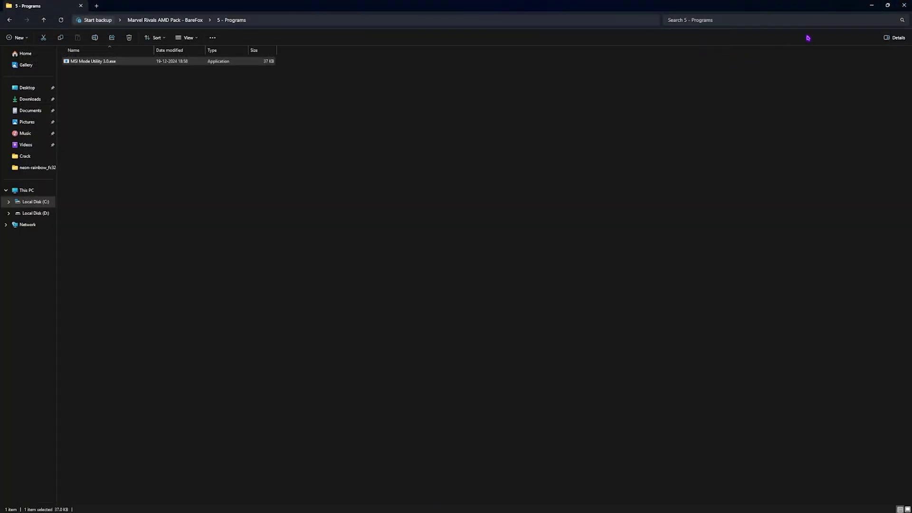
# - Close File Explorer and walk Loki through the arched door into the courtyard
pyautogui.click(904, 5)
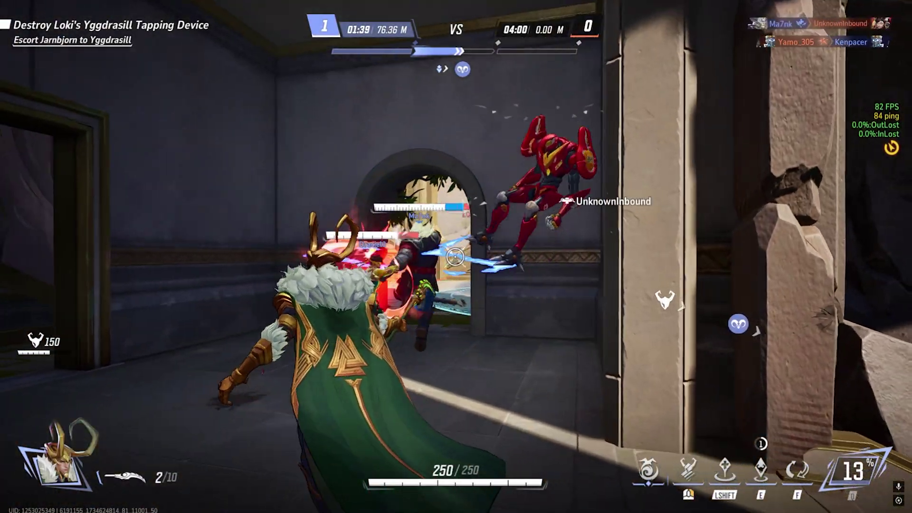
pyautogui.press('f')
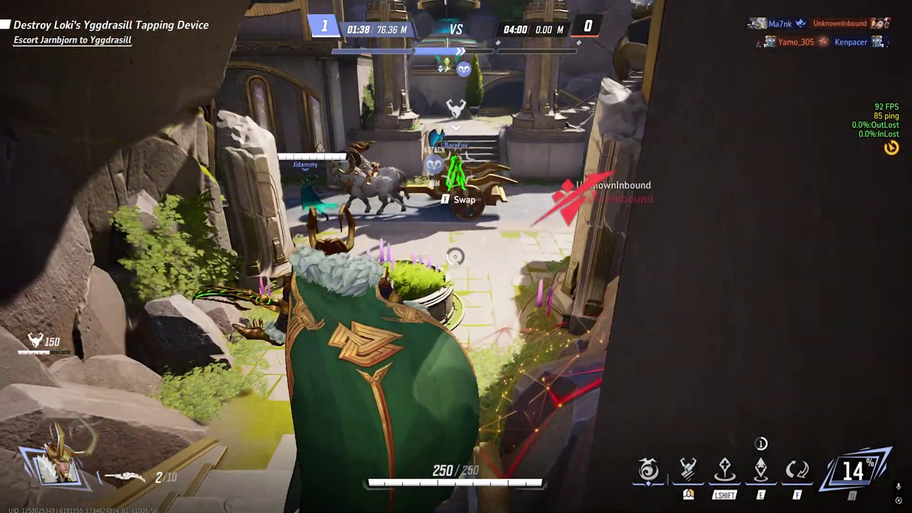
pyautogui.press('w')
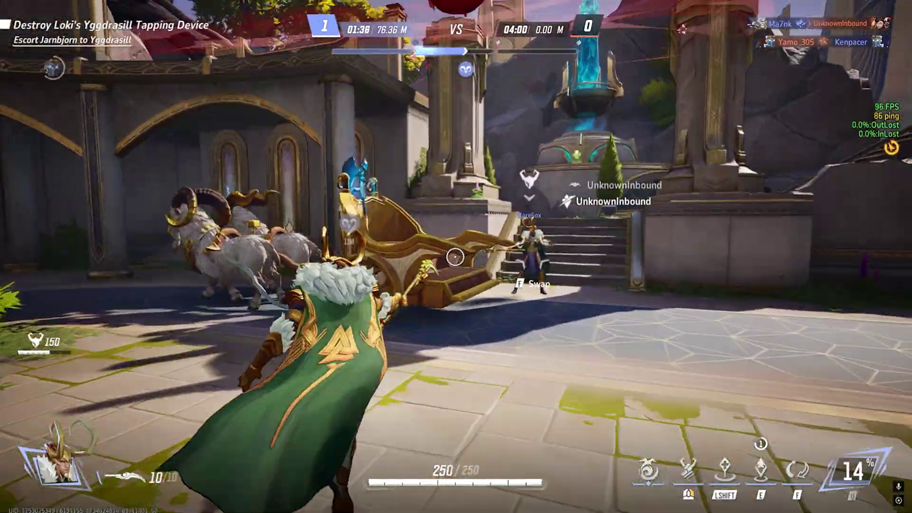
pyautogui.press('w')
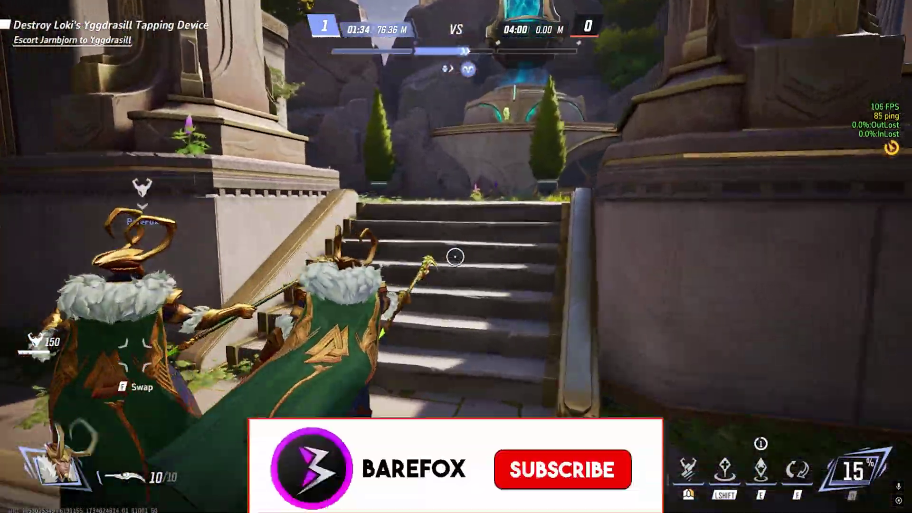
pyautogui.press('w')
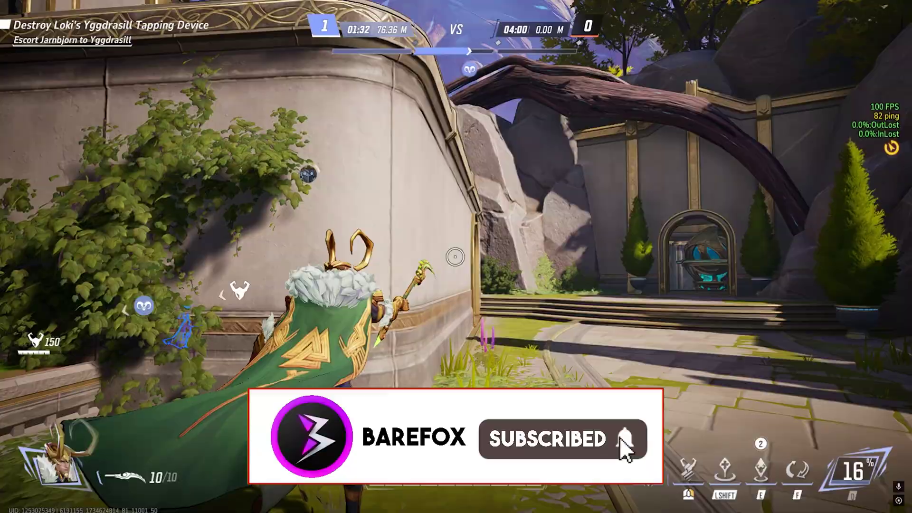
pyautogui.press('w')
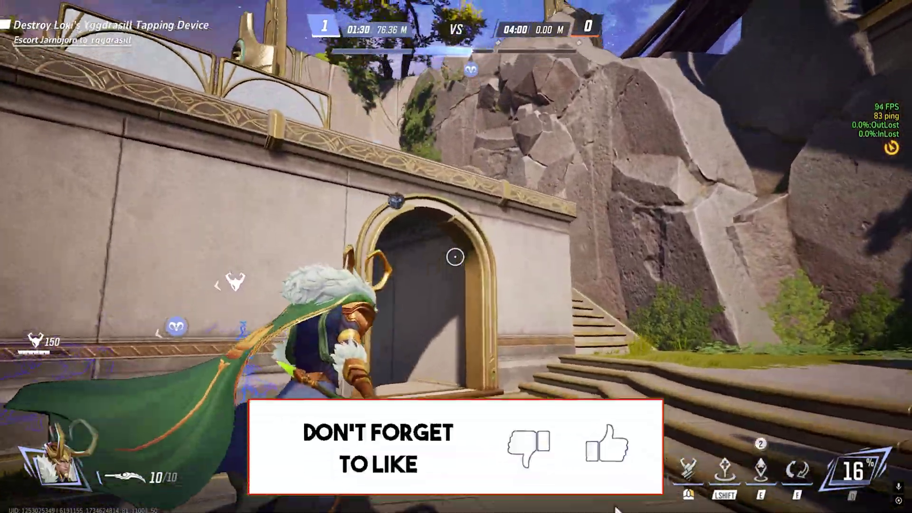
pyautogui.press('w')
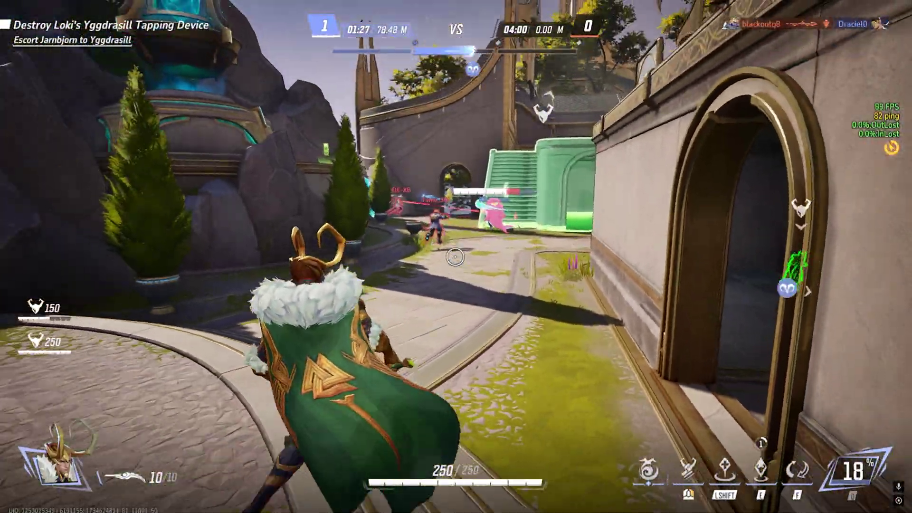
pyautogui.press('w')
# - Fire bolts at enemies while moving Loki across the courtyard toward the rock wall
pyautogui.click(455, 257)
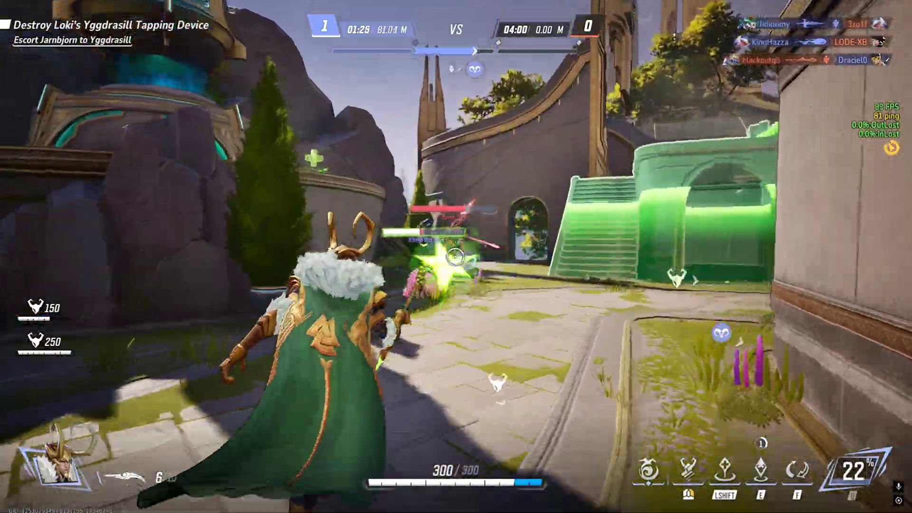
pyautogui.press('w')
pyautogui.click(455, 257)
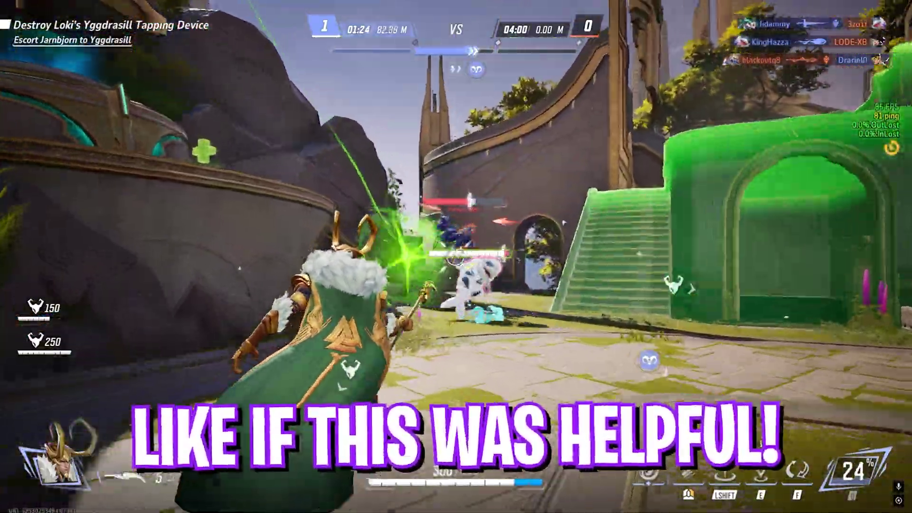
pyautogui.press('w')
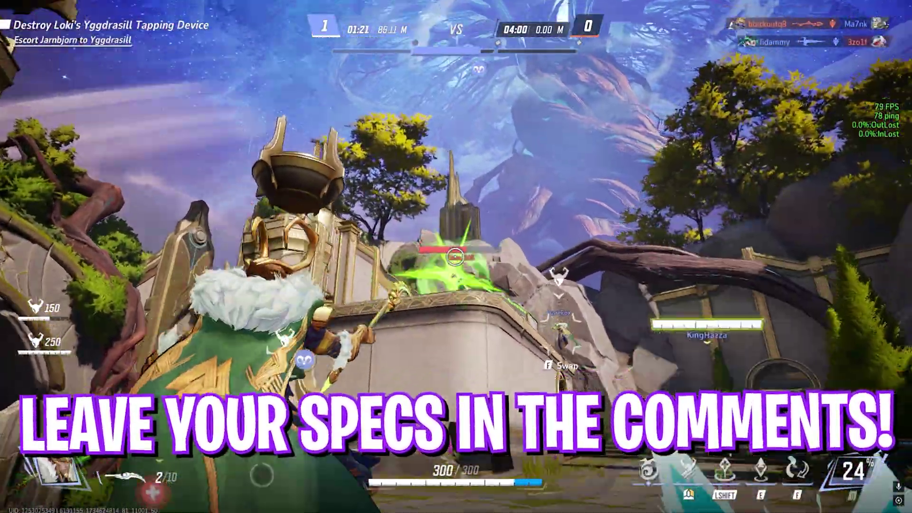
pyautogui.click(455, 257)
pyautogui.press('w')
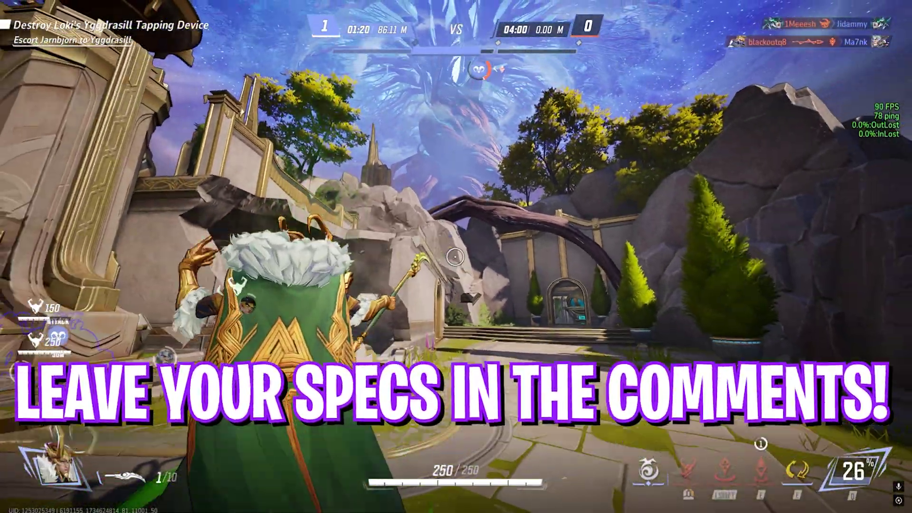
pyautogui.press('w')
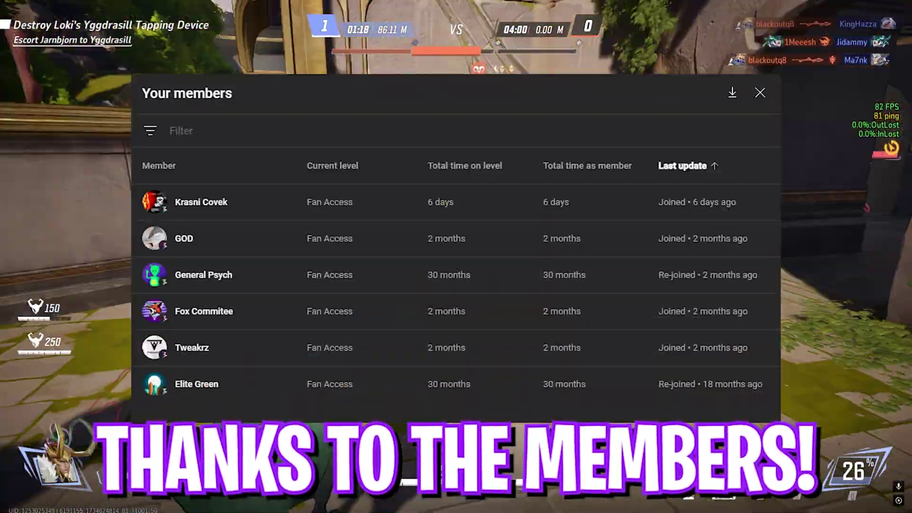